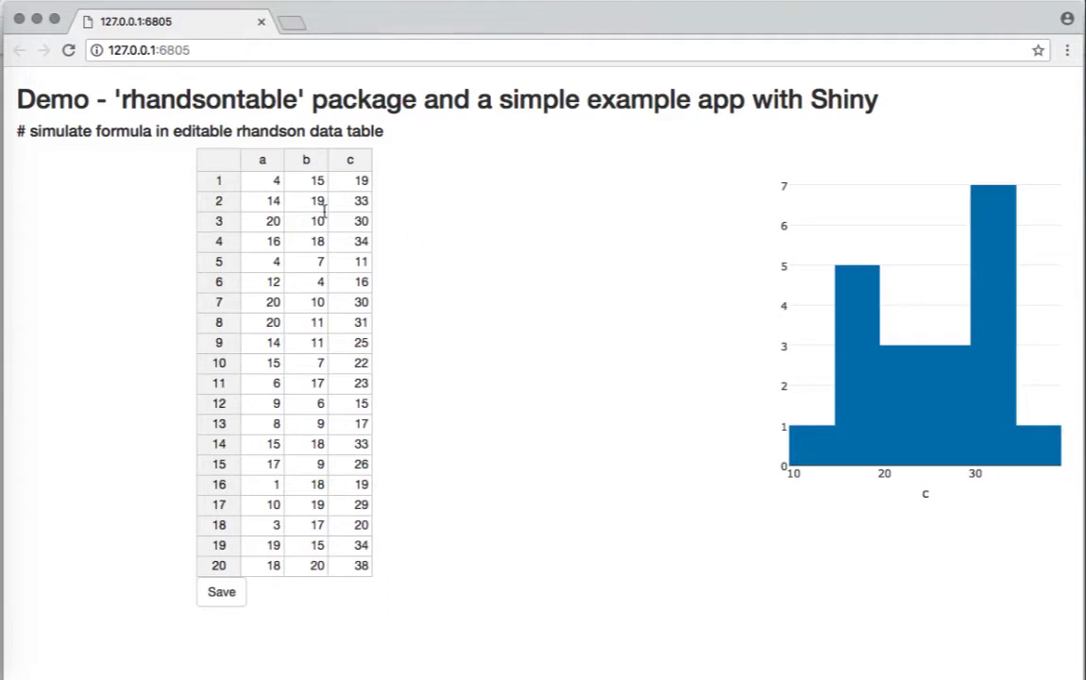
Change the first value in column a to 10 and commit it.
drag(31, 131, 326, 146)
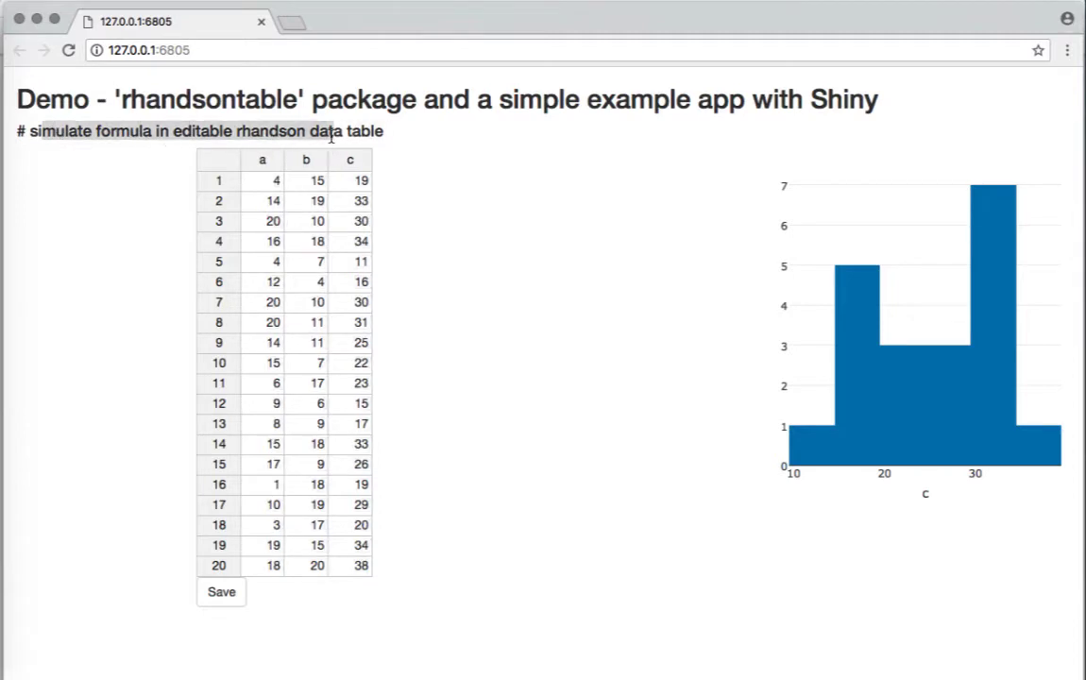
click(456, 193)
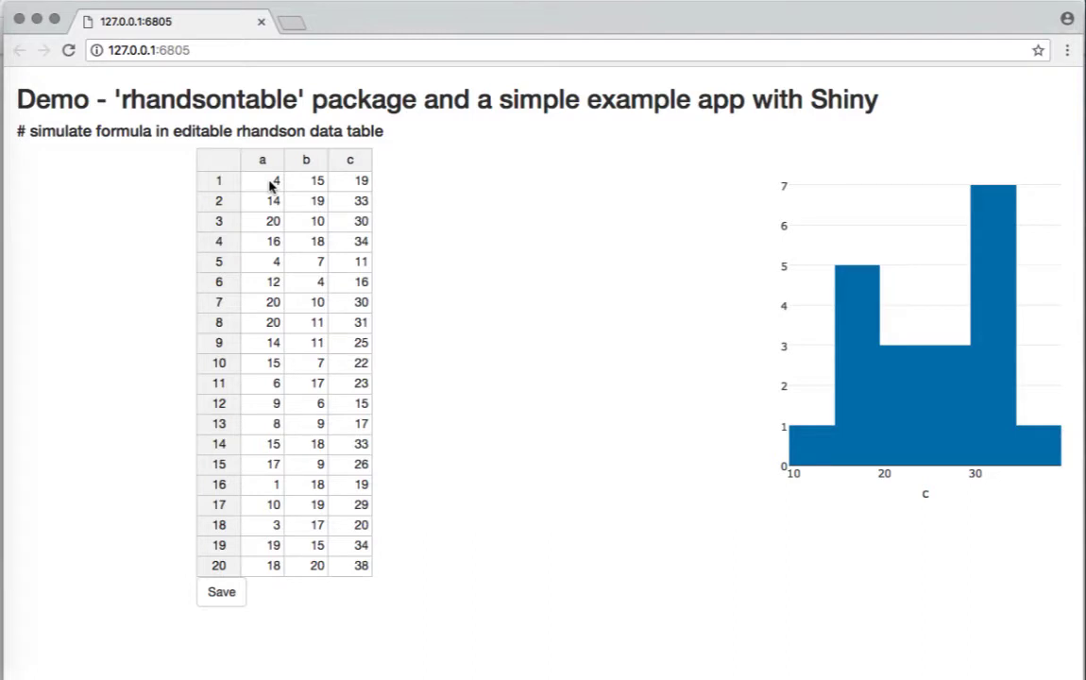
click(271, 186)
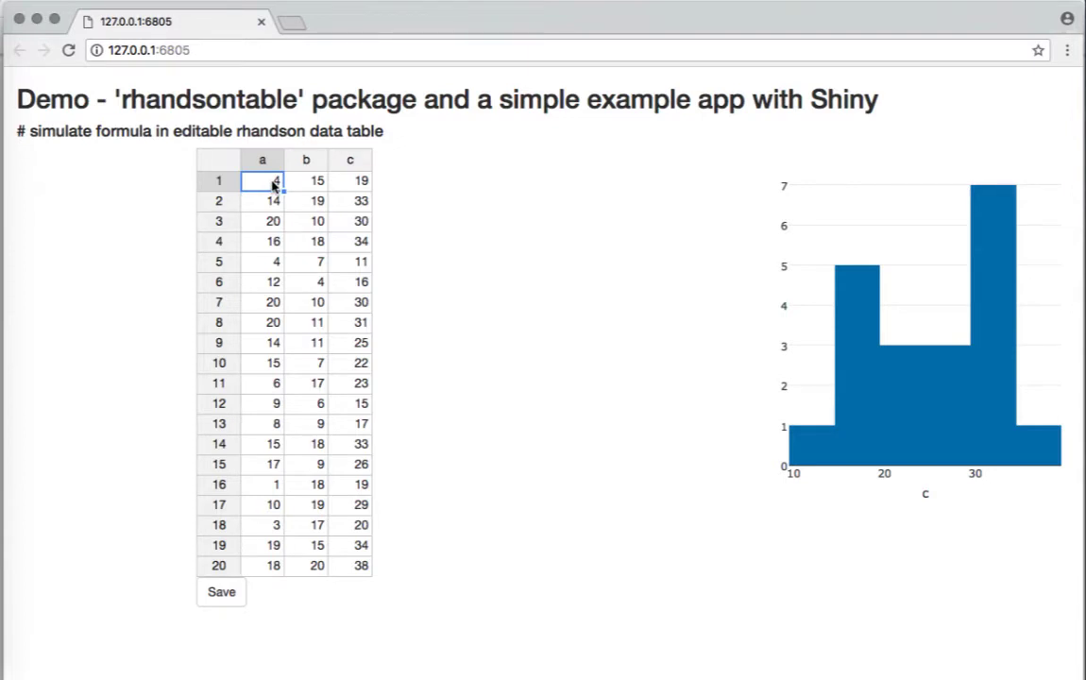
text(1)
text(0)
key(Return)
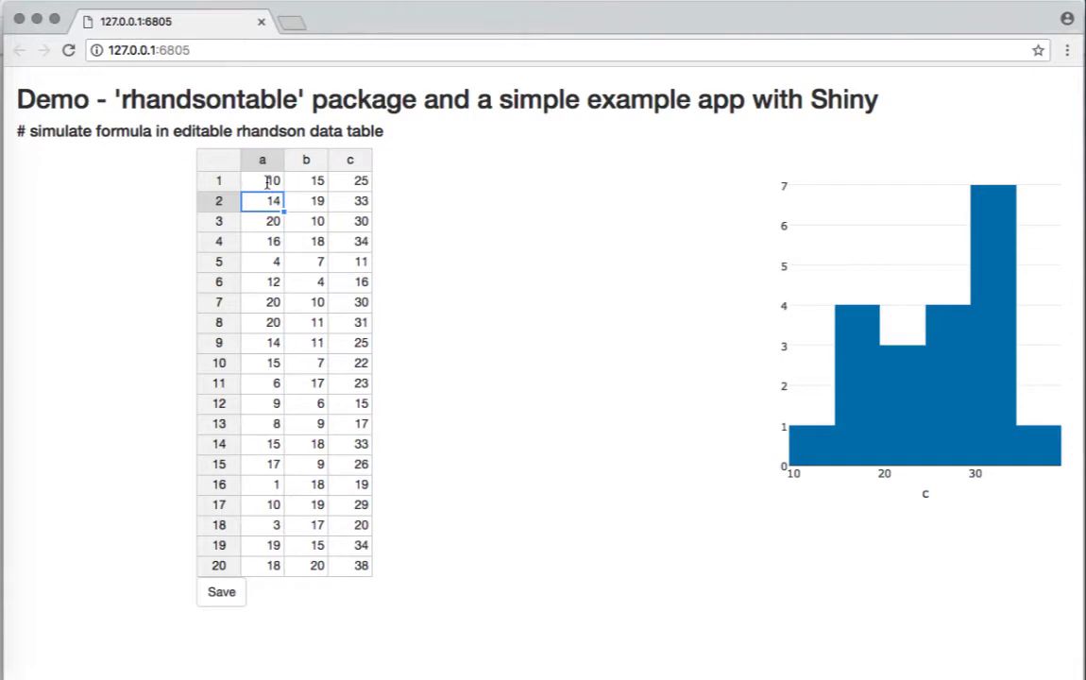
Check cells a1, b1 and c1 to confirm c recalculated to the sum 25.
click(267, 180)
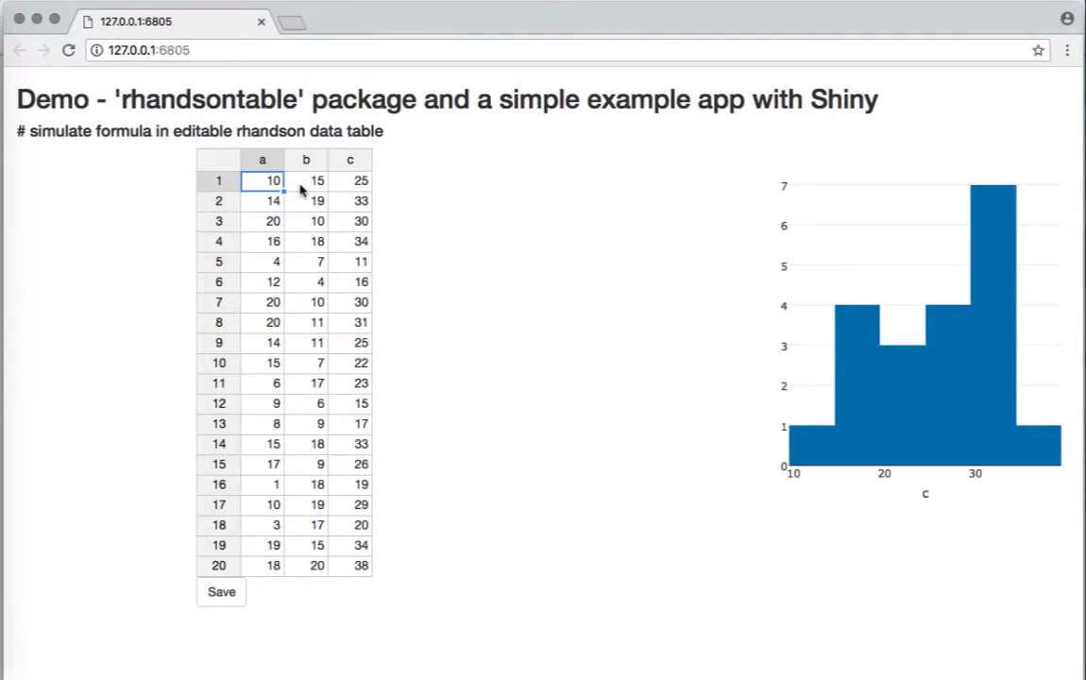
click(303, 190)
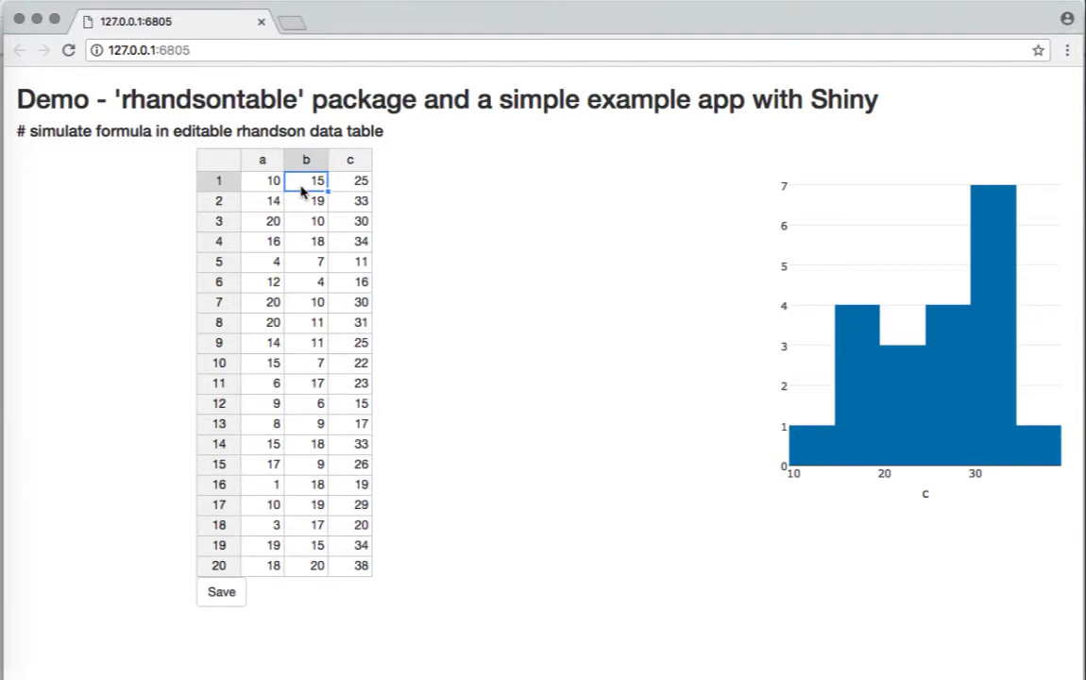
click(357, 184)
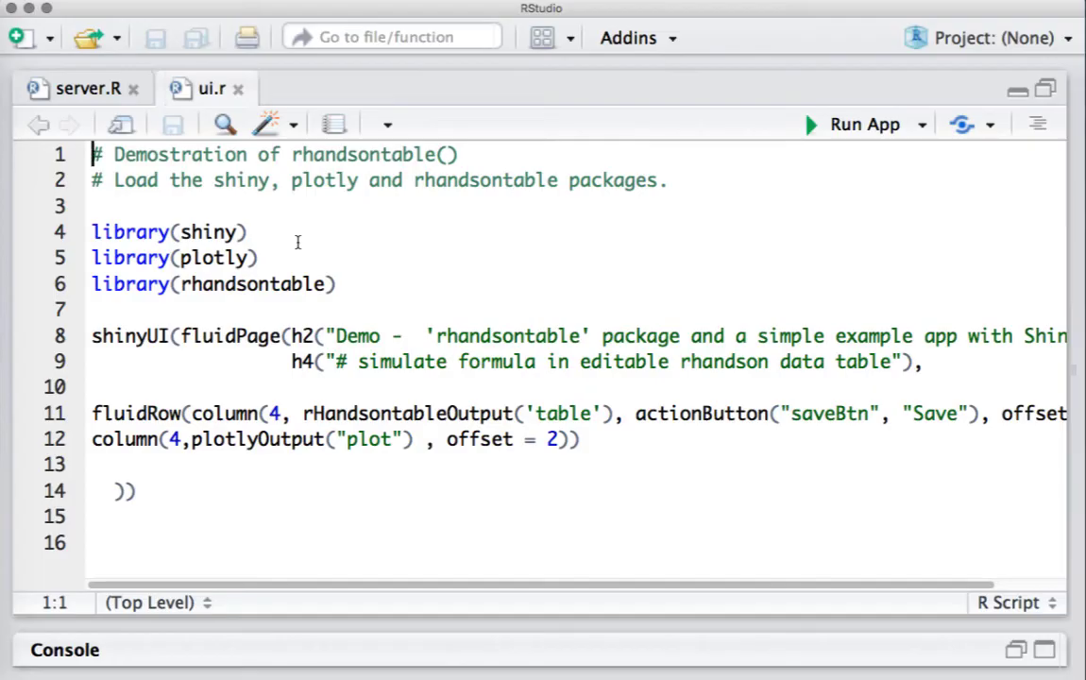
Review the library loading lines and the page title and subtitle in ui.r.
drag(337, 284, 90, 231)
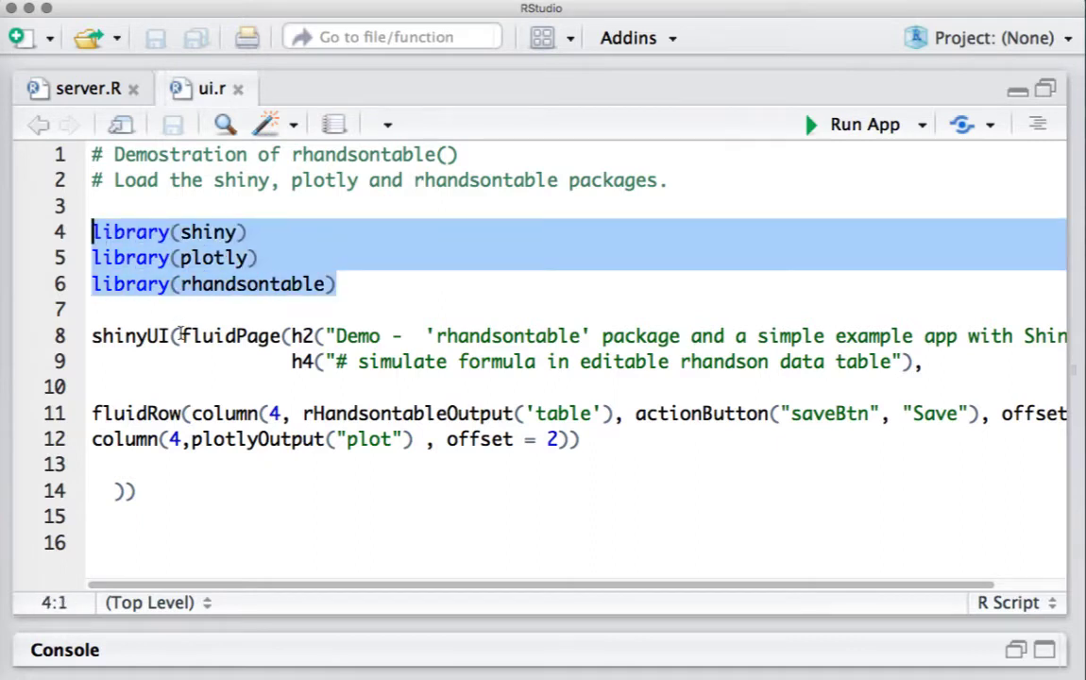
click(179, 336)
drag(179, 336, 258, 387)
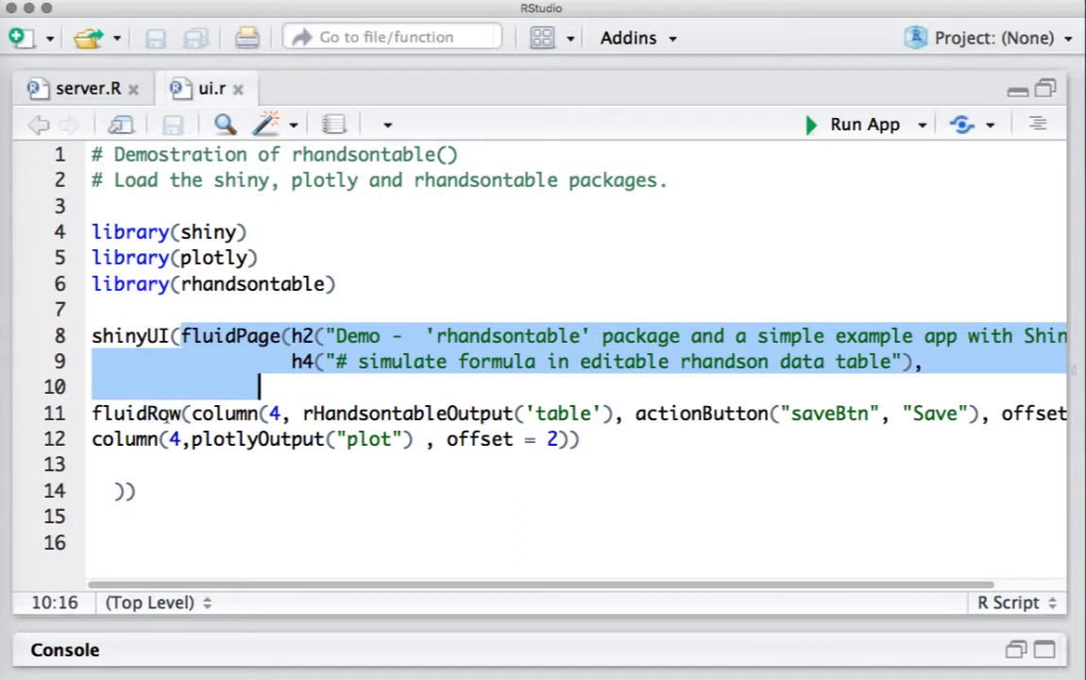
Review the rHandsontableOutput, Save actionButton and plotlyOutput definitions, then move to server.R.
click(303, 412)
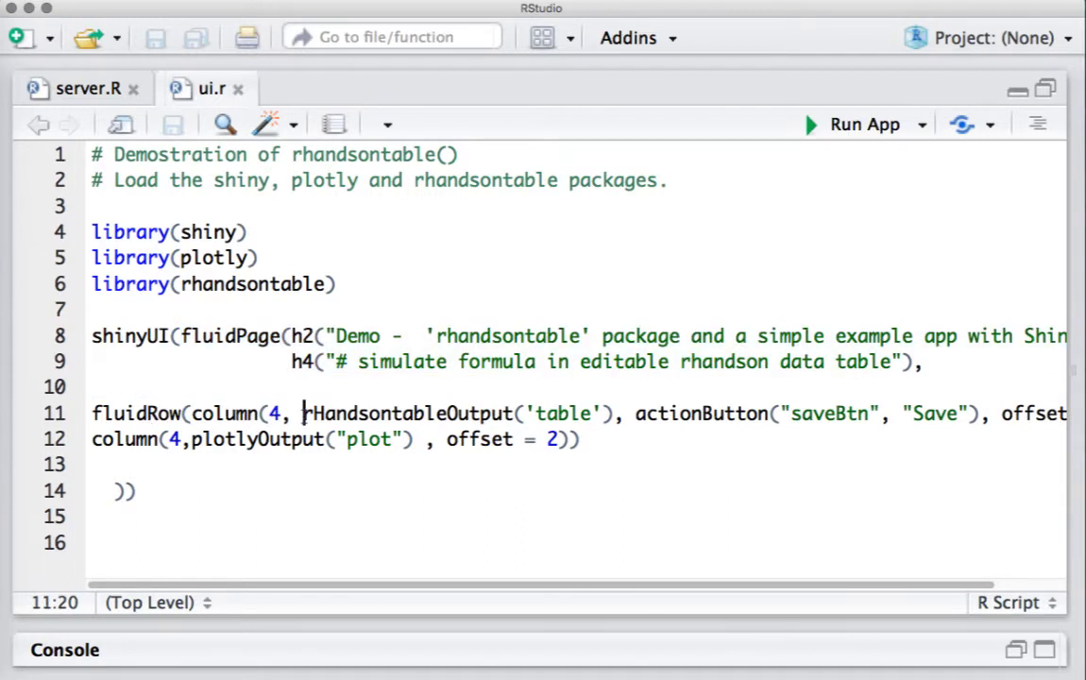
drag(303, 413, 963, 413)
click(633, 413)
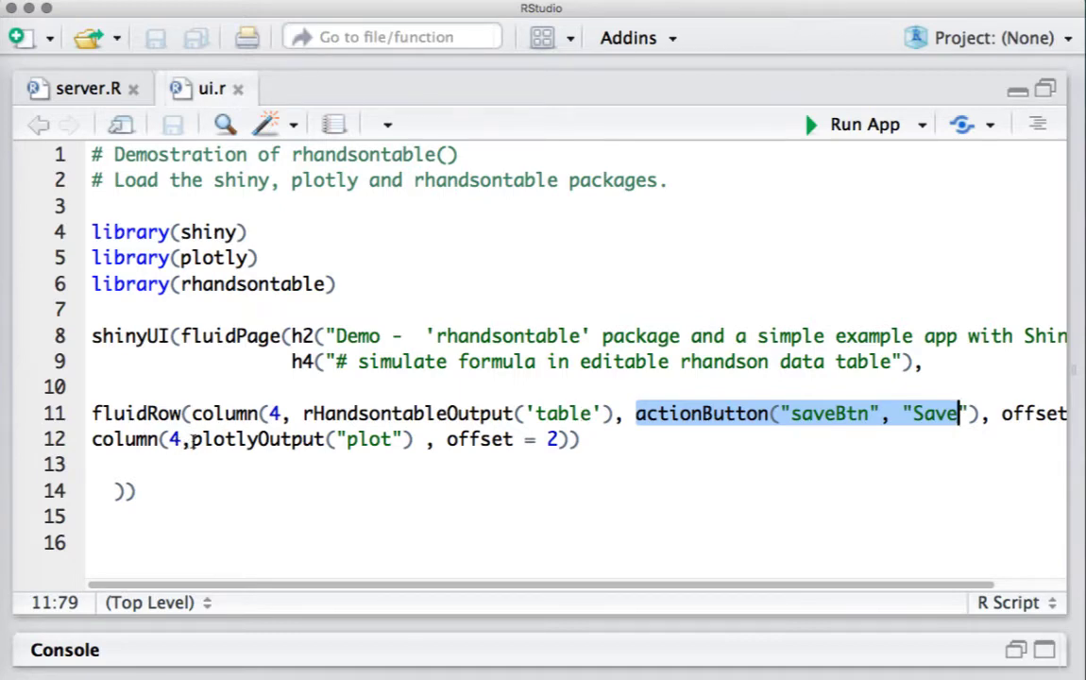
drag(192, 439, 414, 439)
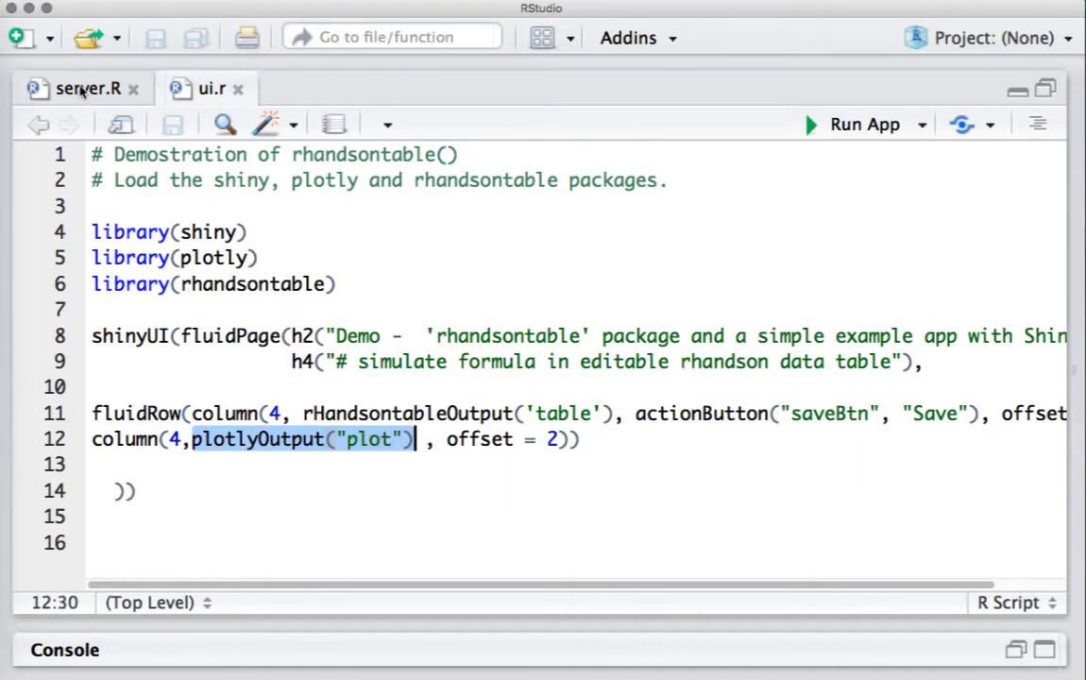
click(83, 90)
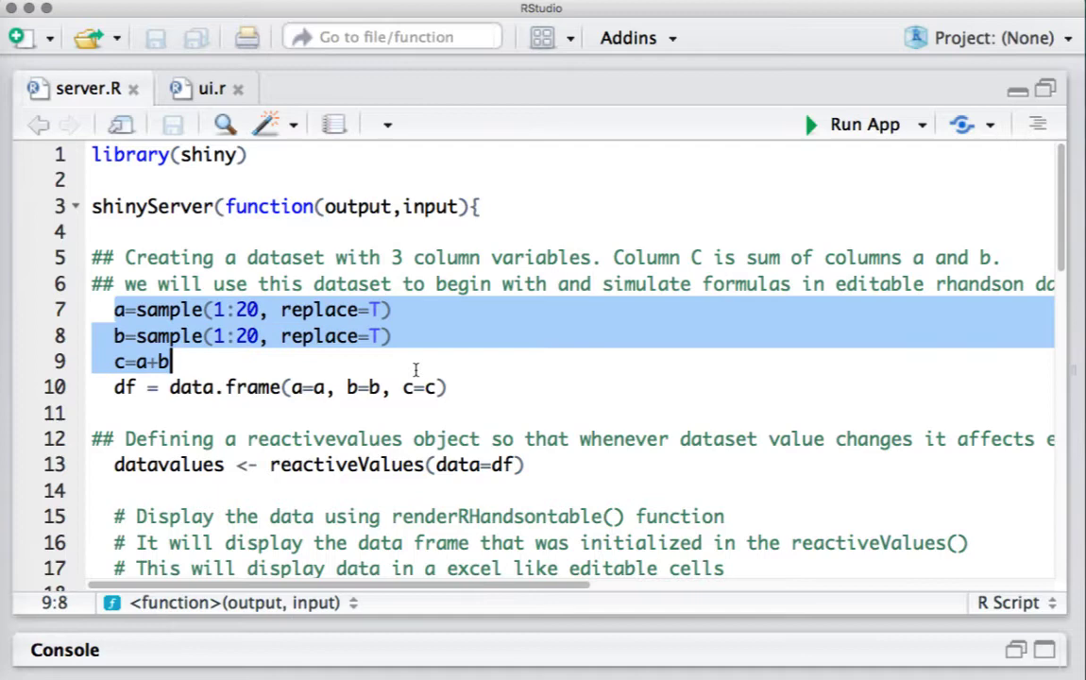
drag(117, 310, 451, 388)
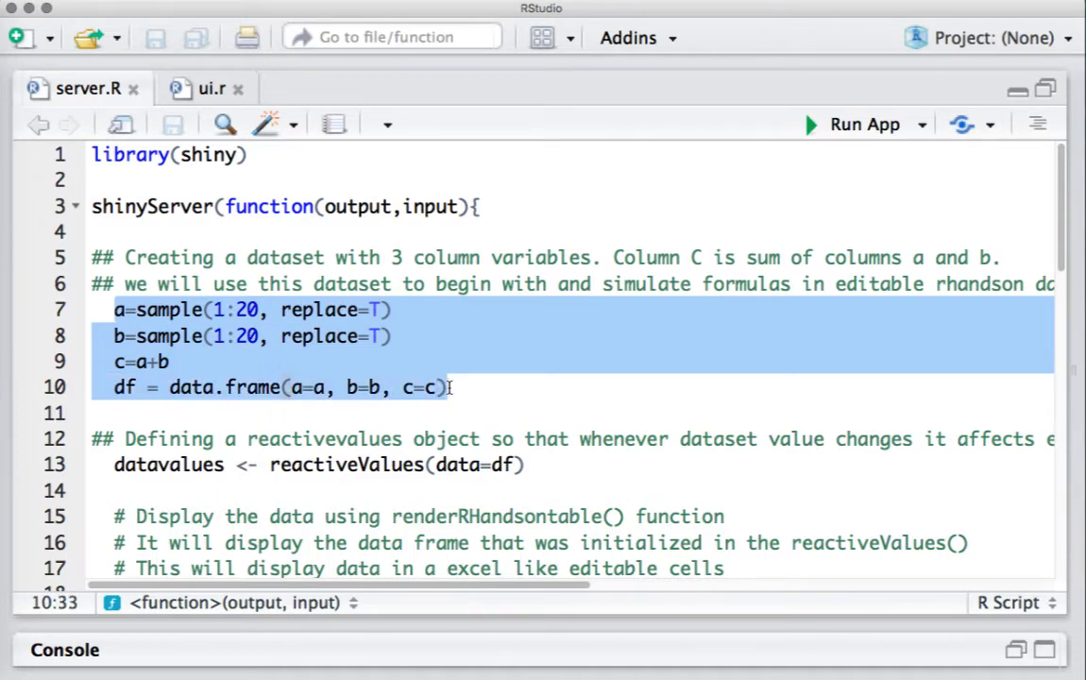
click(194, 361)
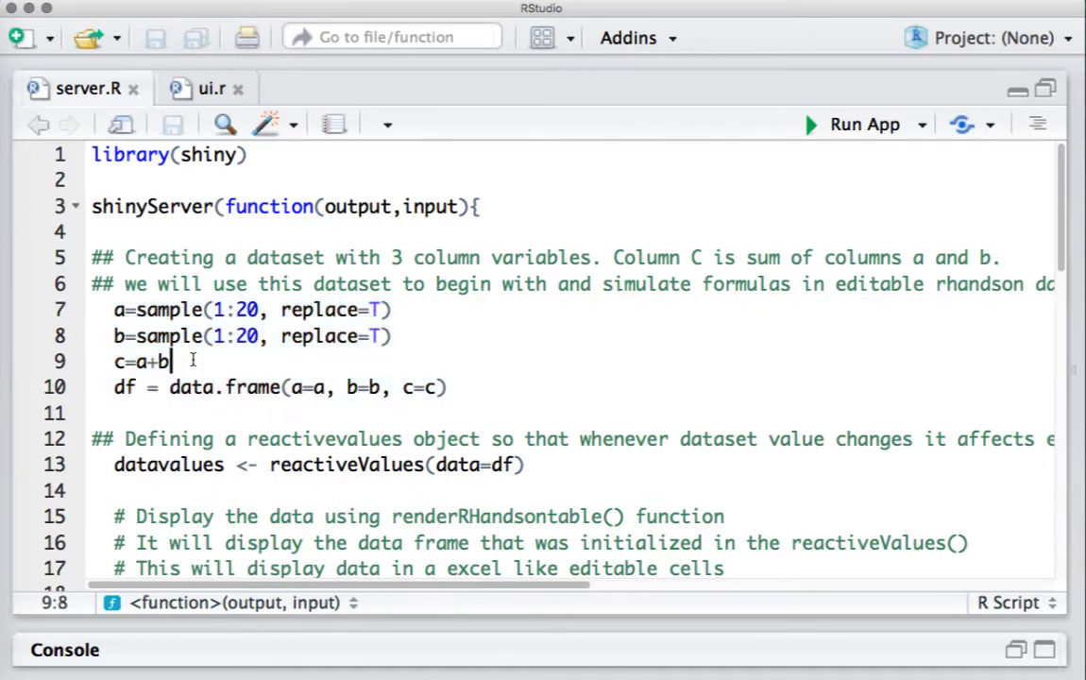
drag(194, 360, 104, 360)
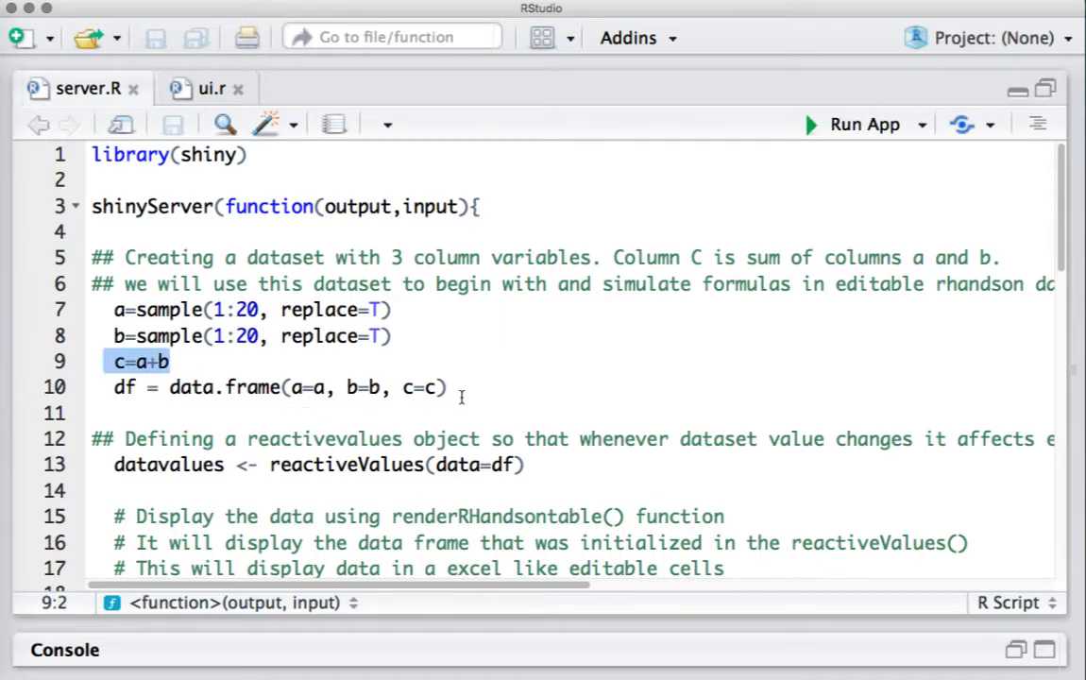
click(461, 394)
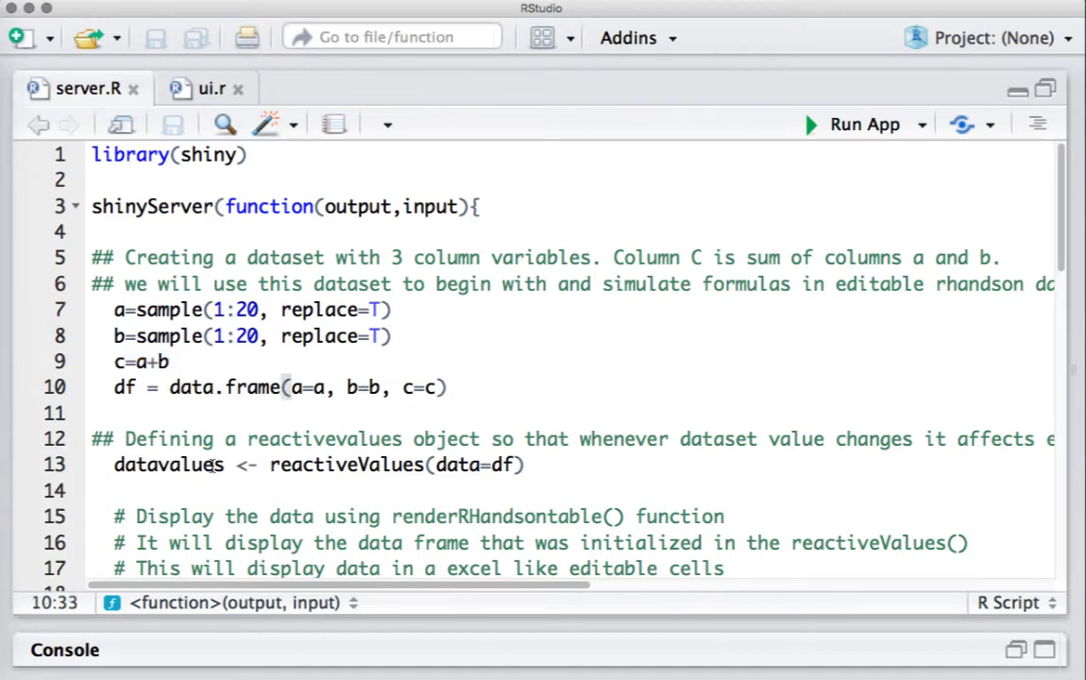
drag(270, 465, 514, 464)
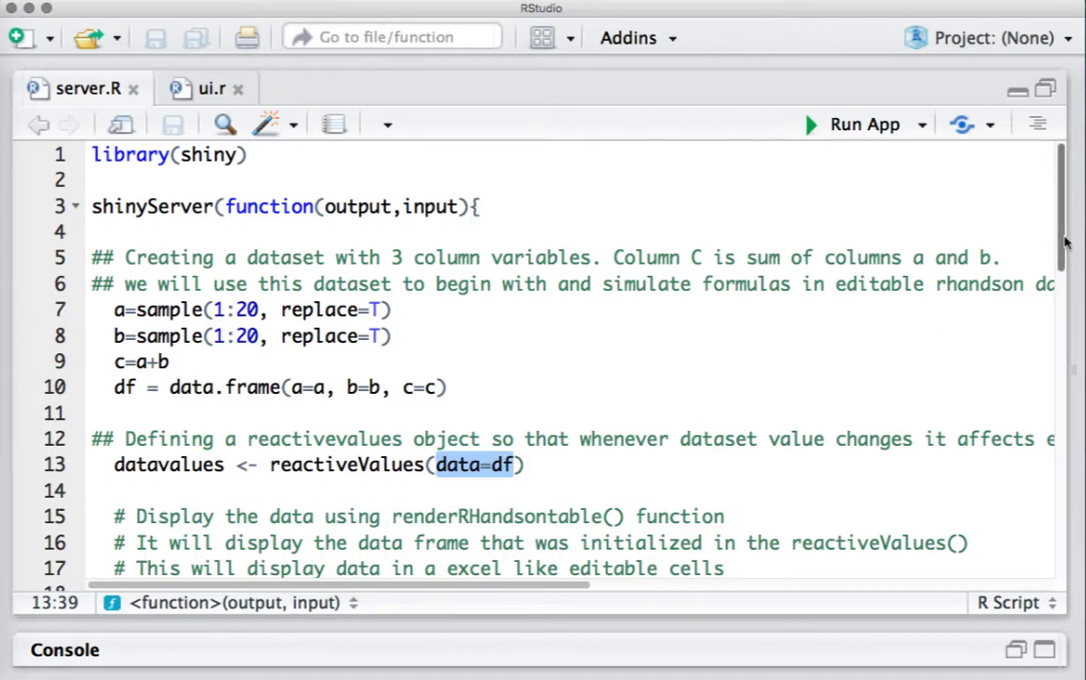
drag(1063, 246, 1061, 360)
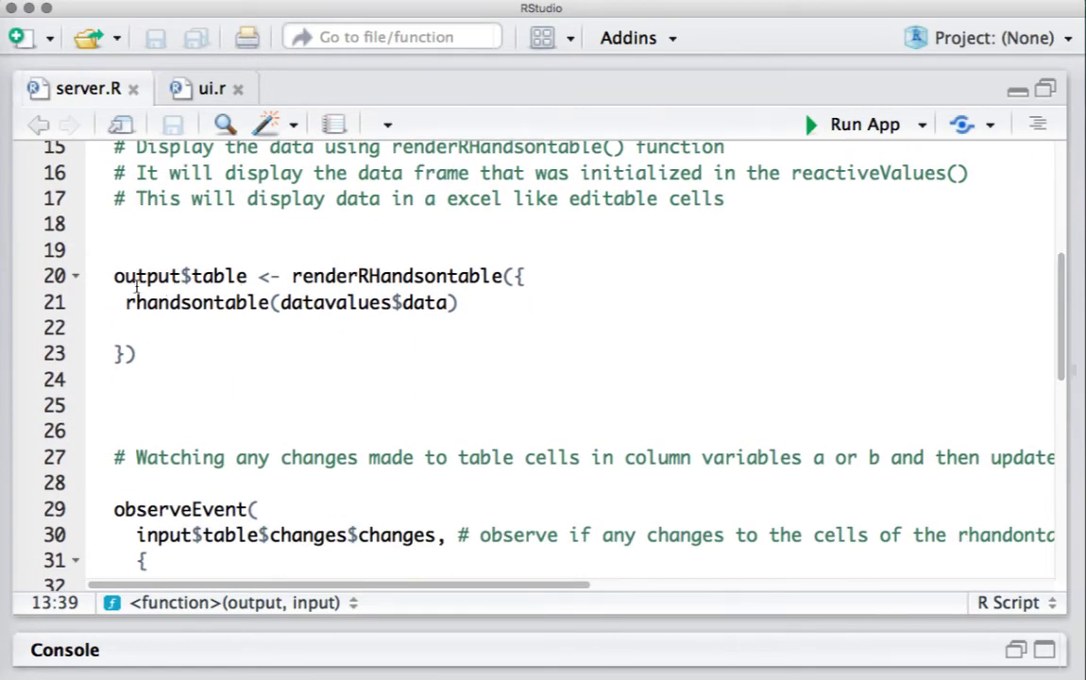
drag(113, 276, 469, 319)
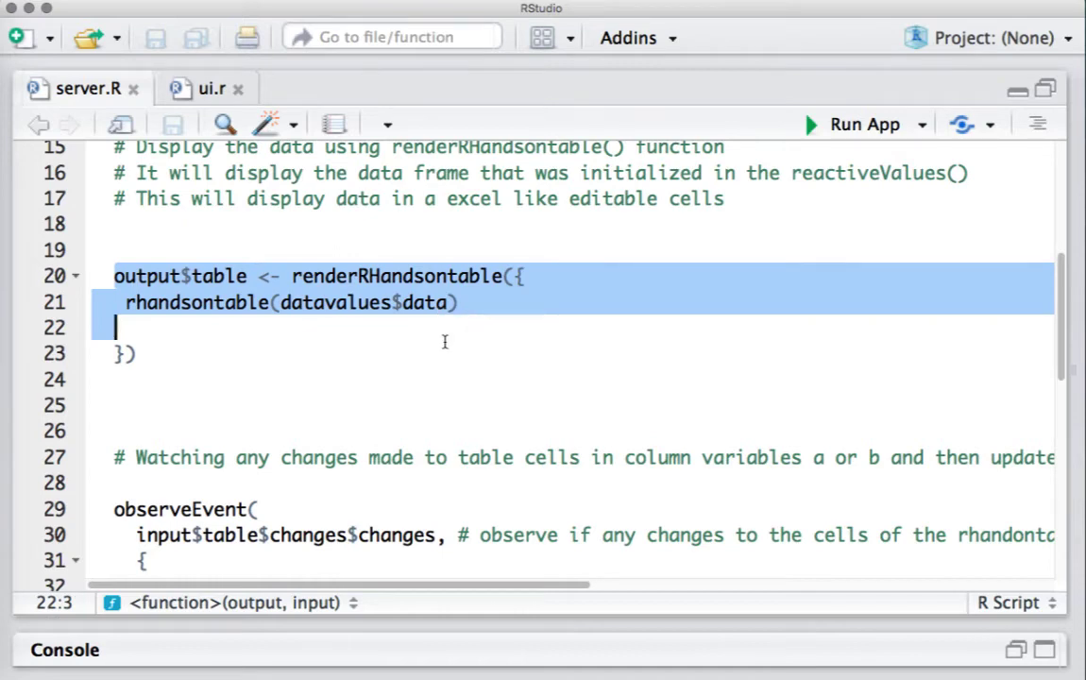
key(Down)
key(Down)
key(Down)
key(Down)
key(Down)
key(Down)
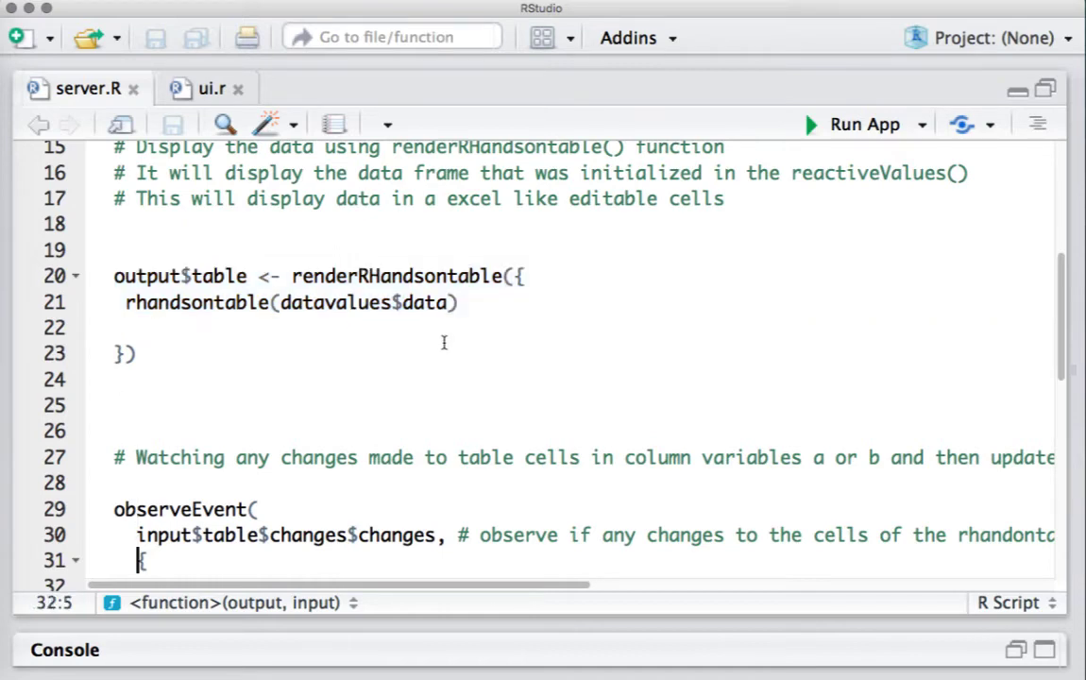
key(Down)
key(Down)
key(Down)
key(Down)
key(Down)
key(Down)
key(Up)
key(Up)
key(Up)
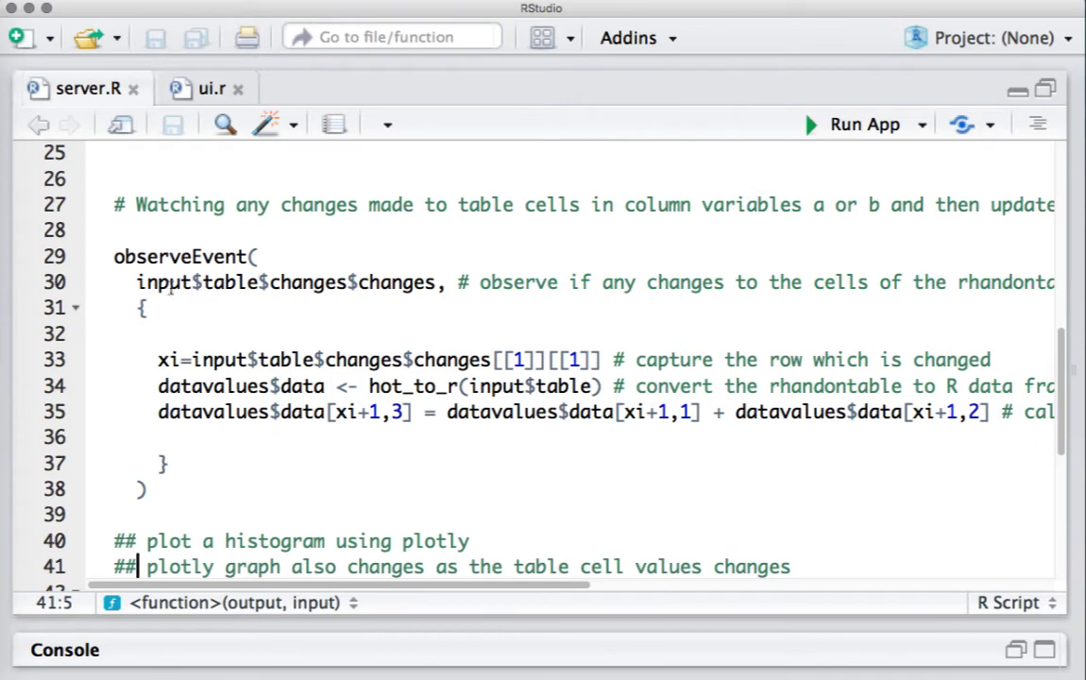
key(Up)
key(Up)
key(Up)
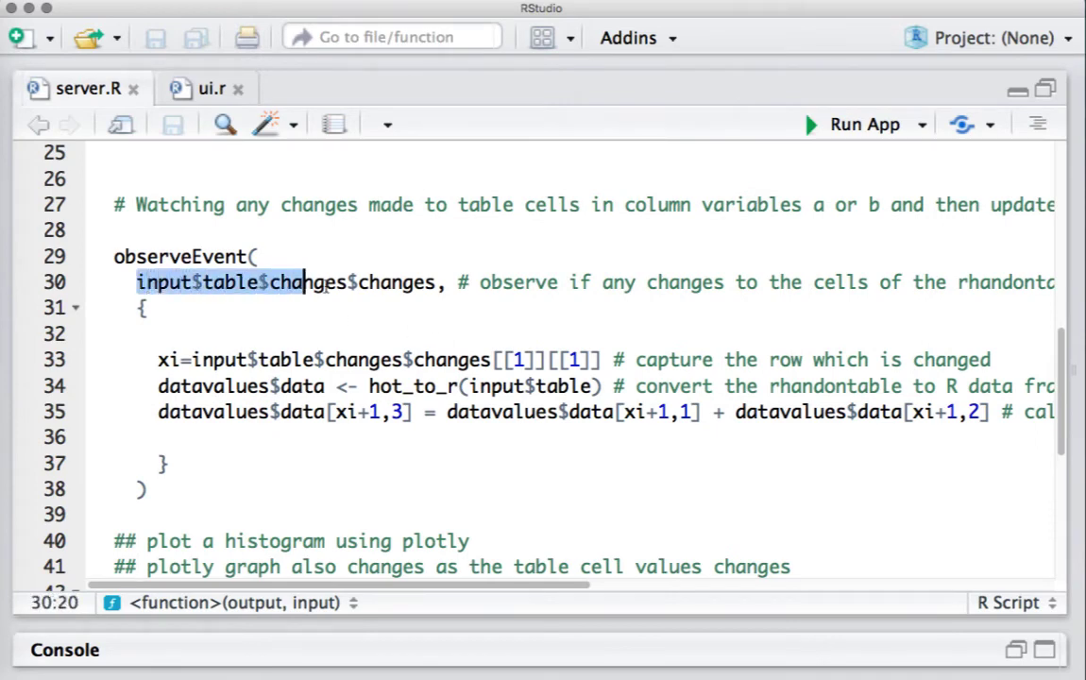
drag(326, 288, 436, 288)
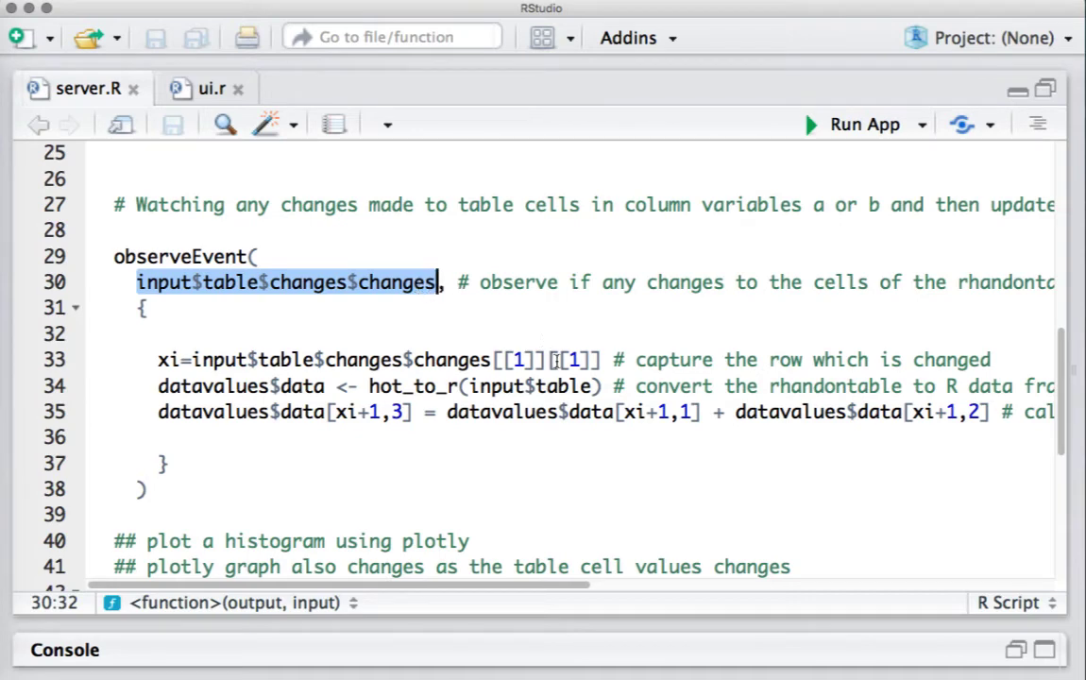
drag(557, 359, 592, 359)
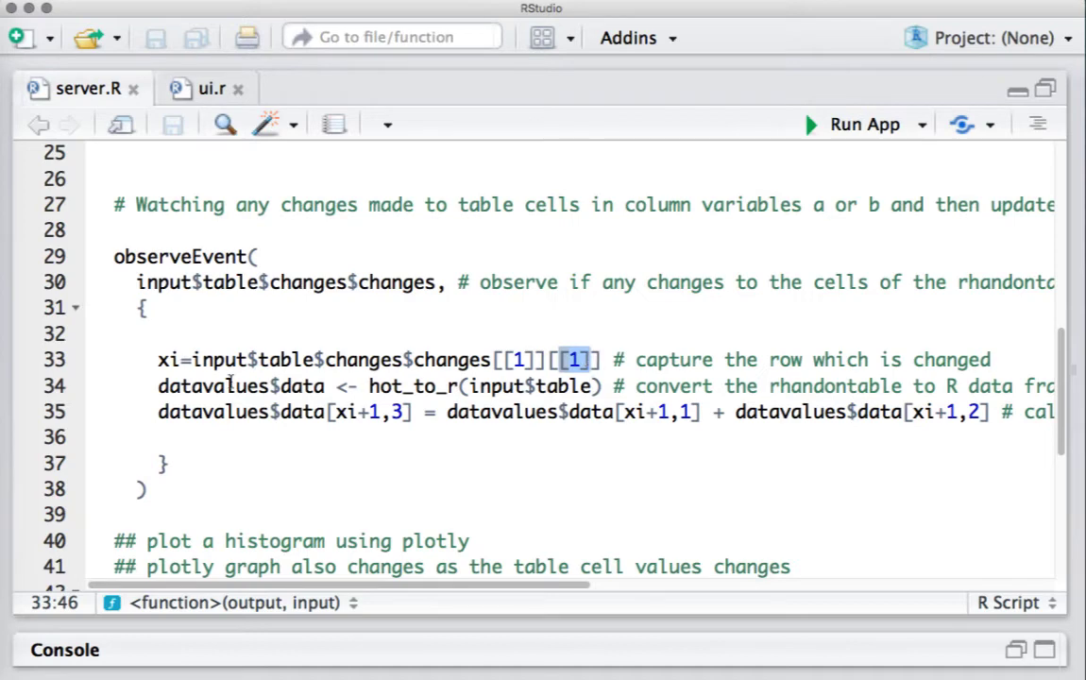
drag(195, 359, 601, 363)
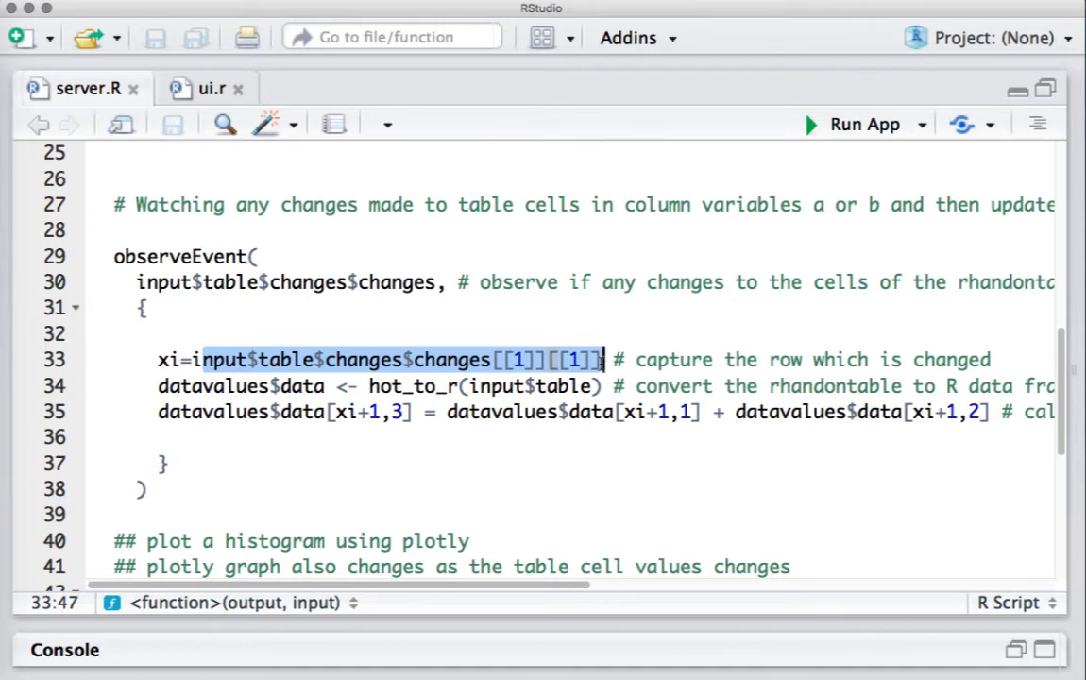
click(336, 411)
drag(336, 411, 381, 411)
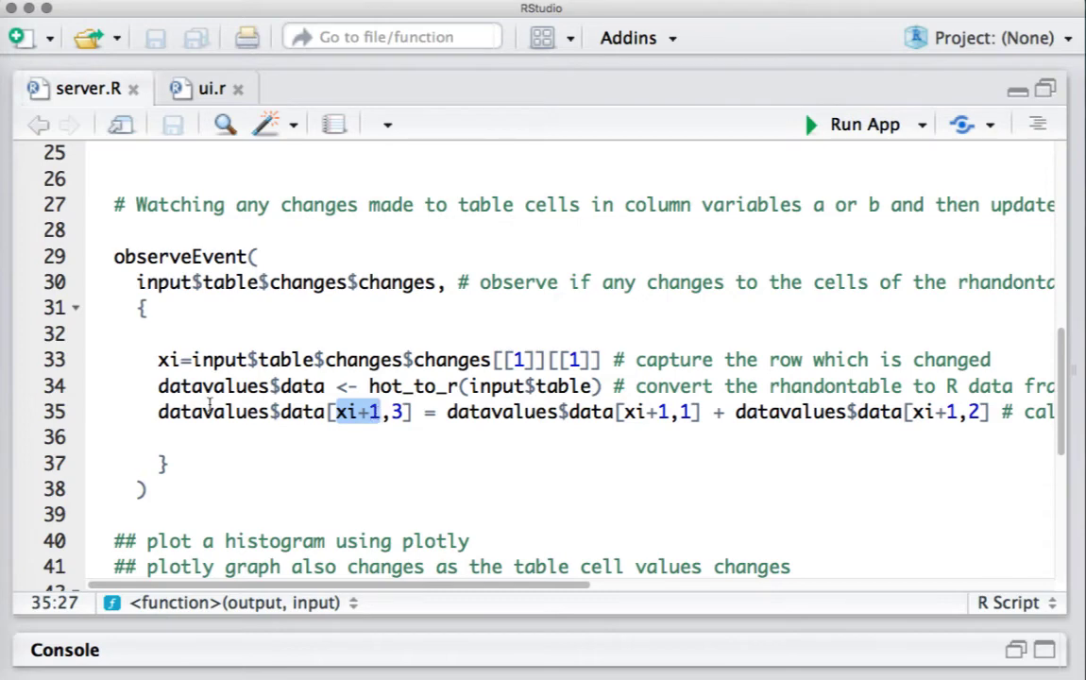
drag(148, 359, 462, 360)
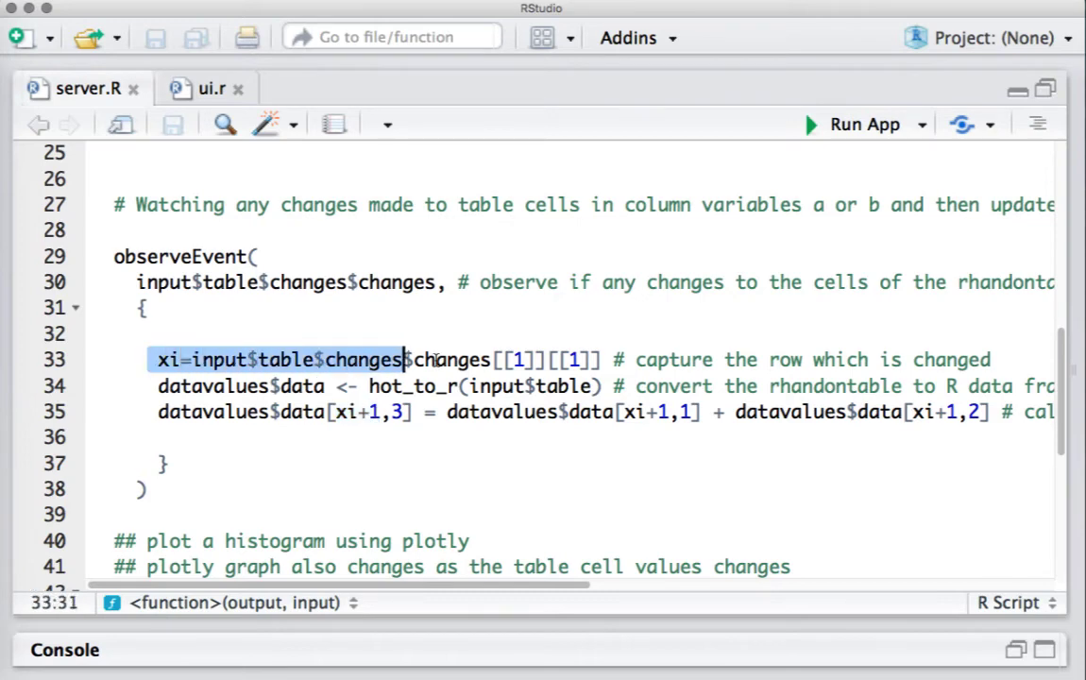
click(158, 385)
drag(157, 385, 591, 387)
click(499, 392)
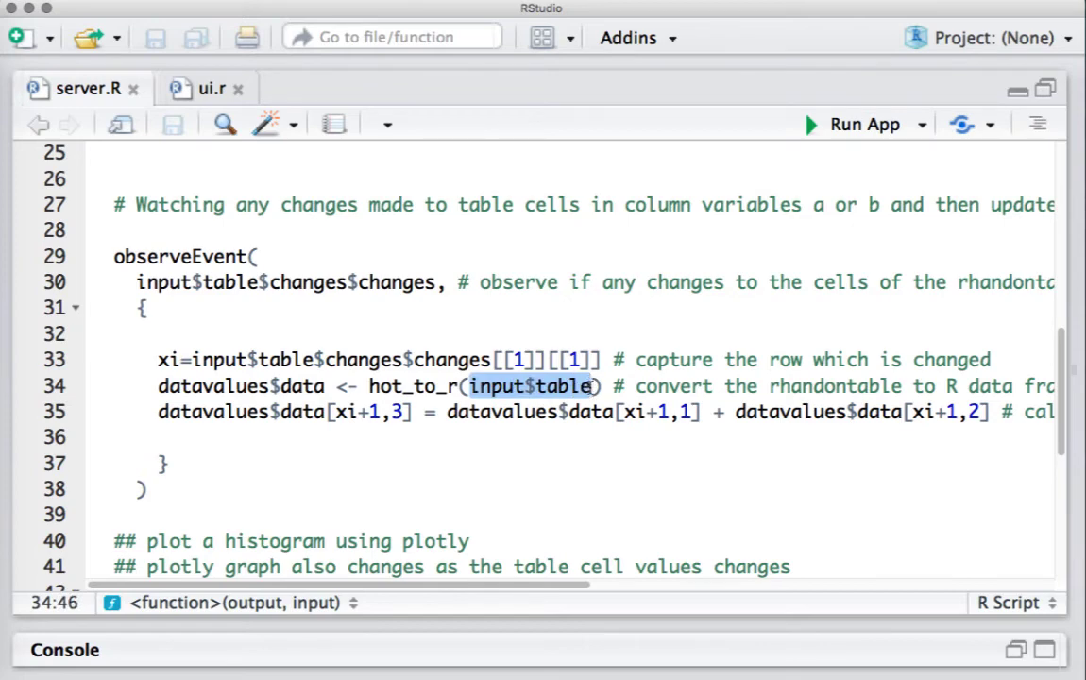
drag(367, 386, 602, 387)
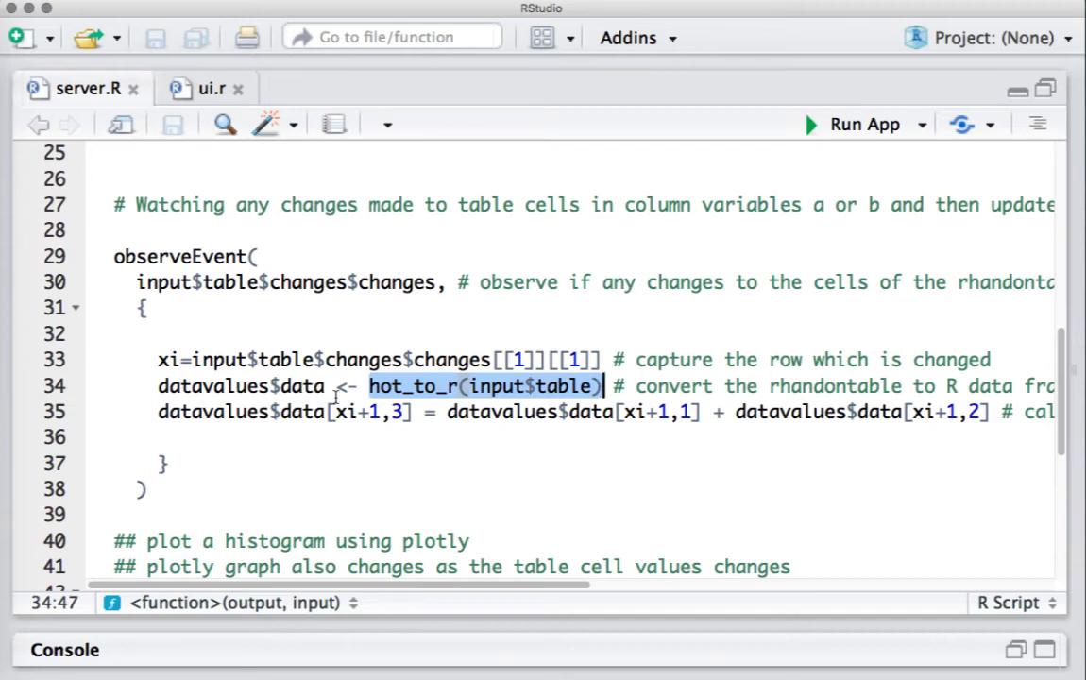
double_click(283, 386)
drag(264, 385, 159, 386)
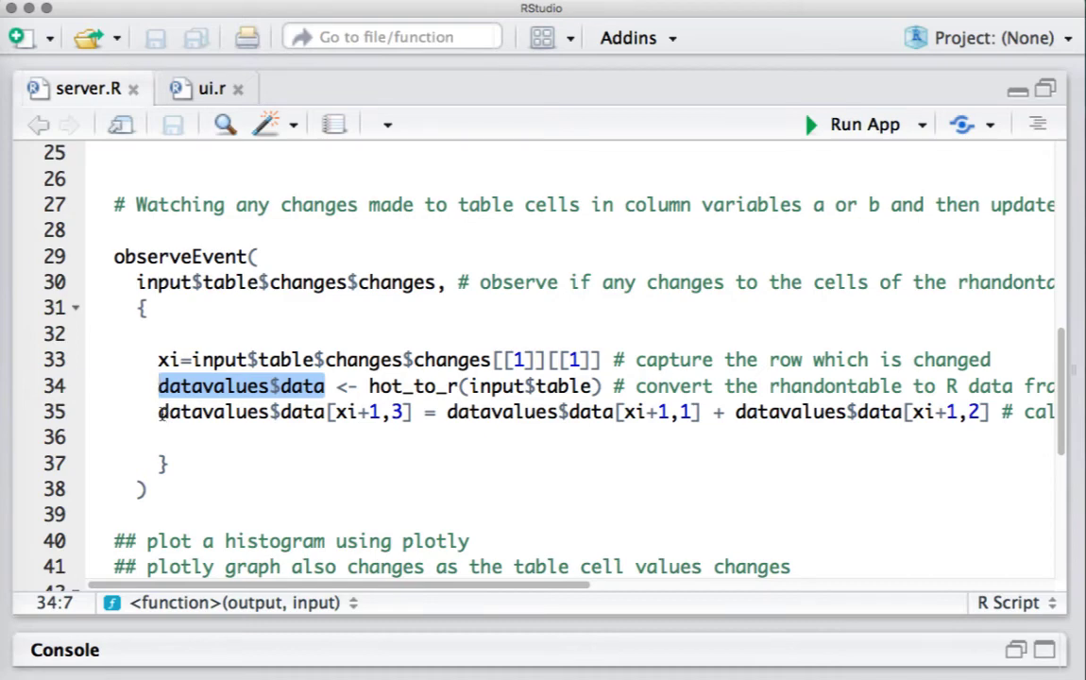
click(336, 412)
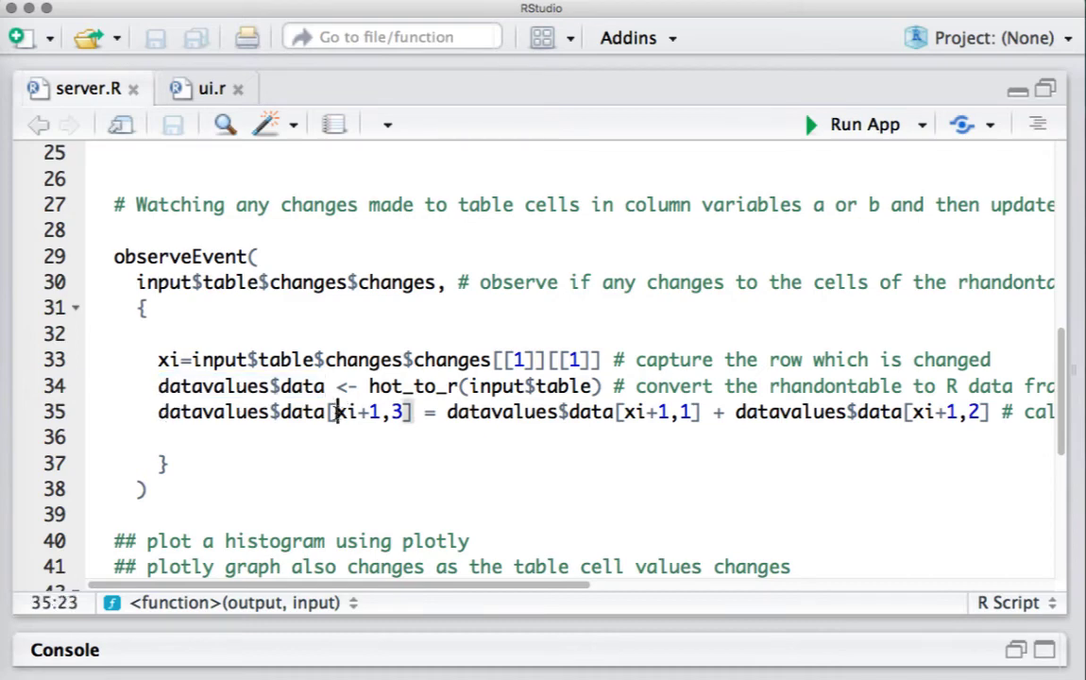
drag(336, 412, 398, 412)
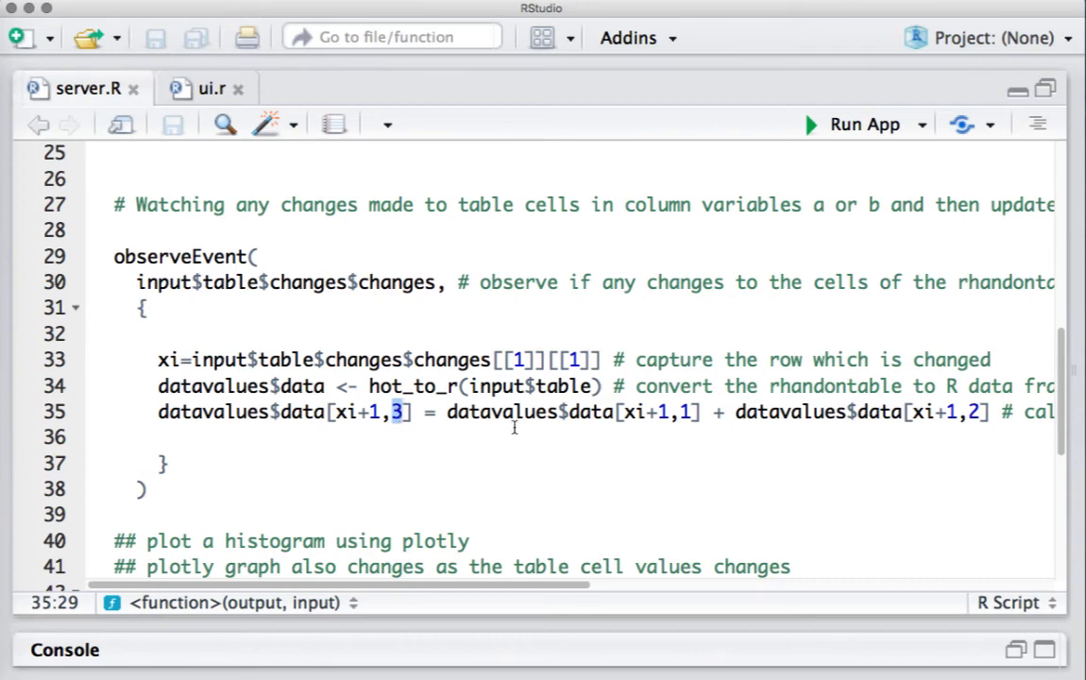
click(620, 413)
drag(623, 412, 659, 413)
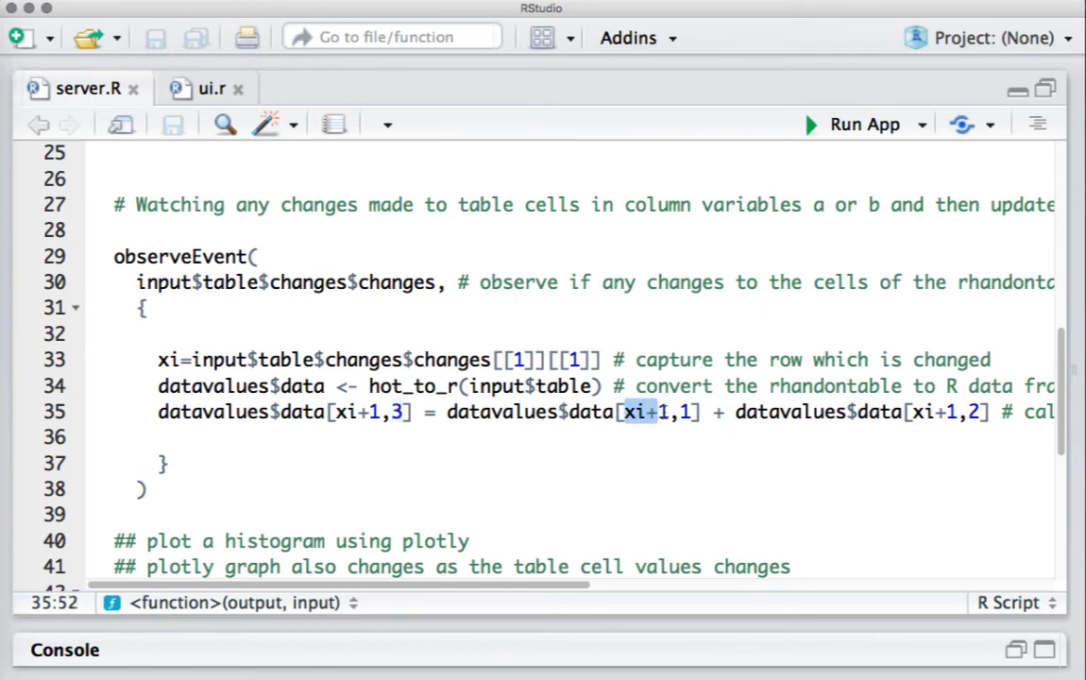
click(680, 413)
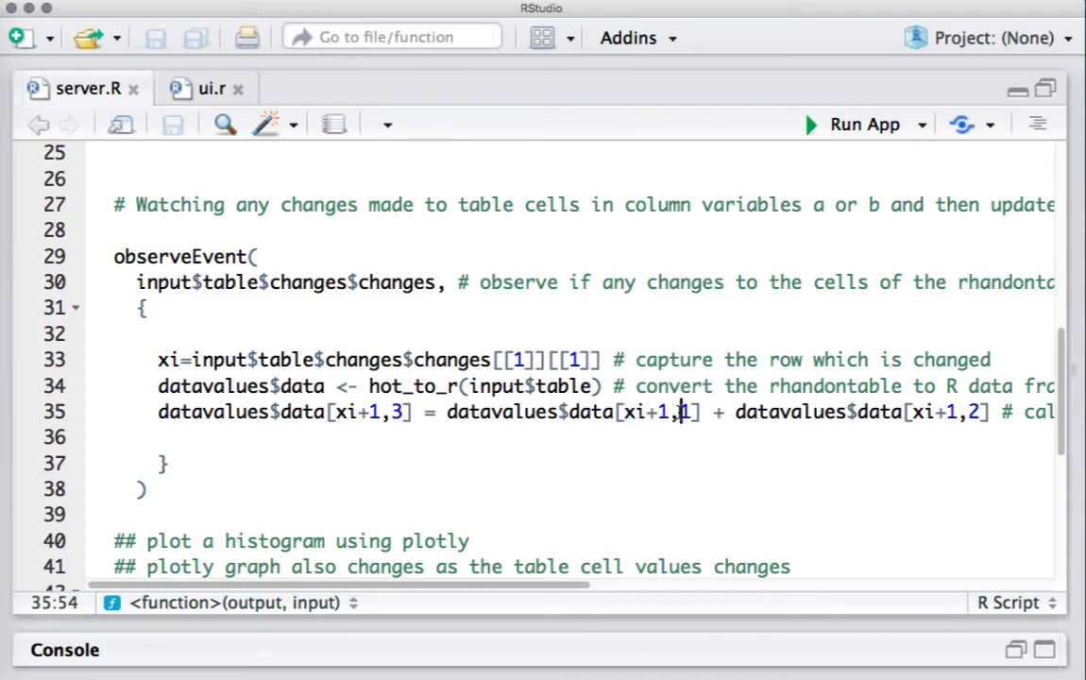
double_click(682, 413)
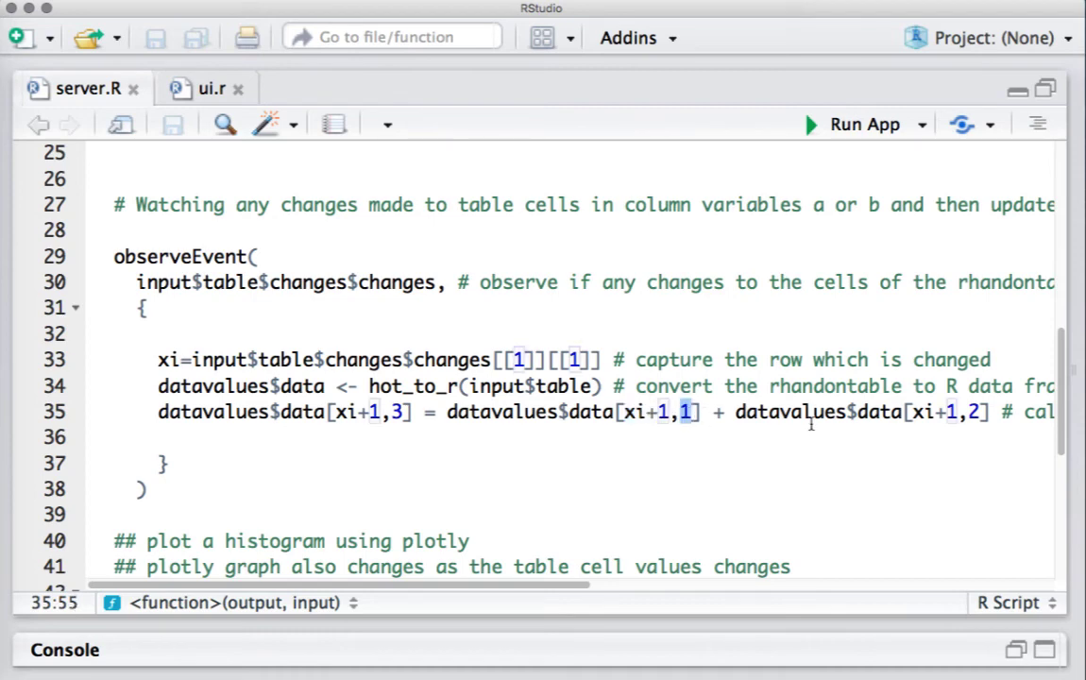
drag(912, 412, 983, 413)
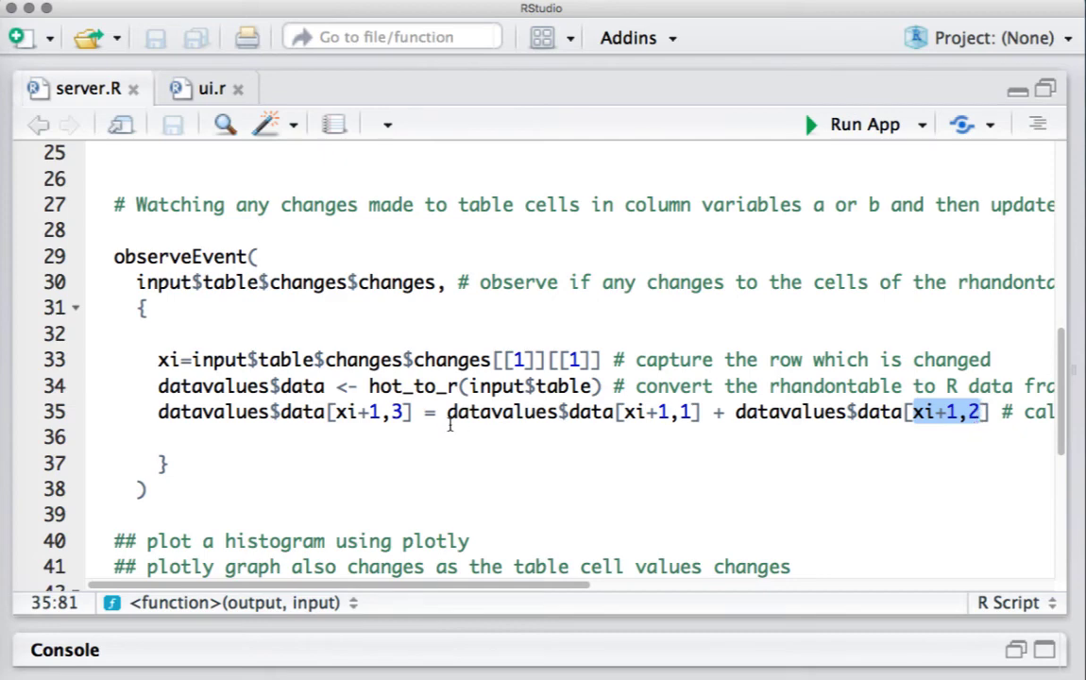
drag(412, 412, 158, 413)
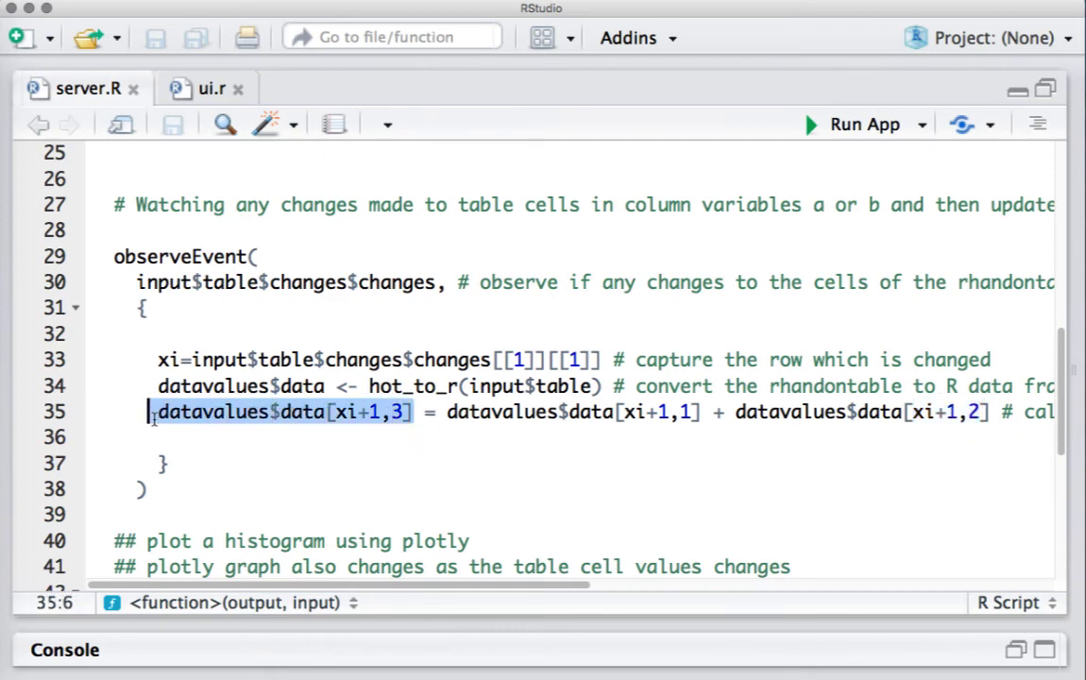
scroll(170, 199, down, 5)
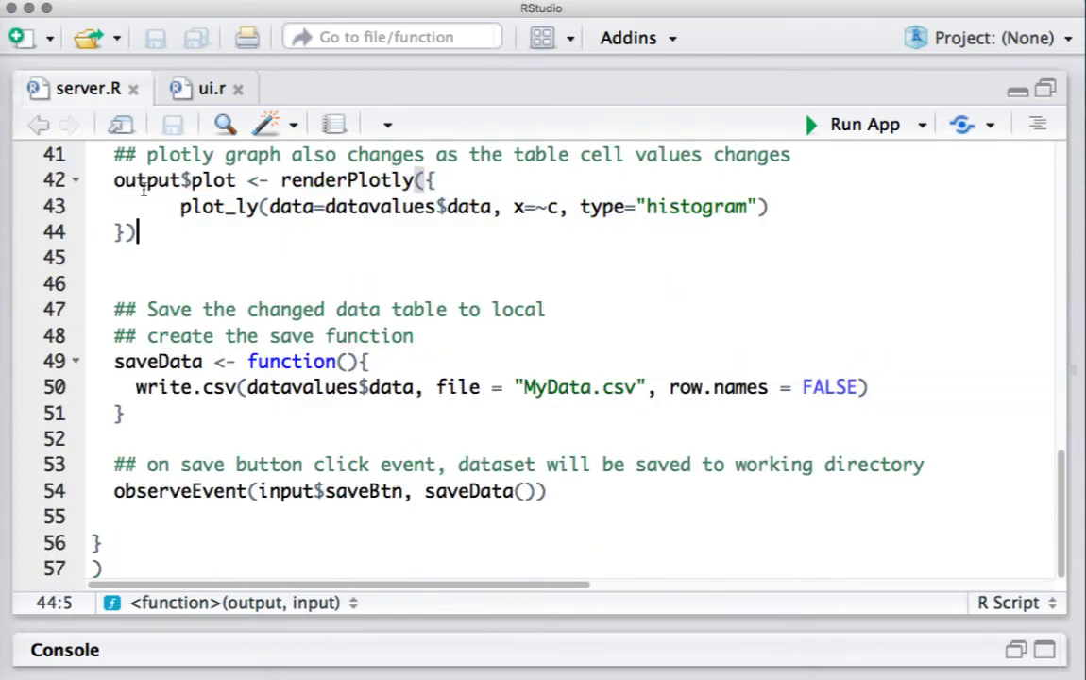
Mark the renderPlotly block, the plot_ly call and datavalues$data as its data.
drag(112, 180, 175, 243)
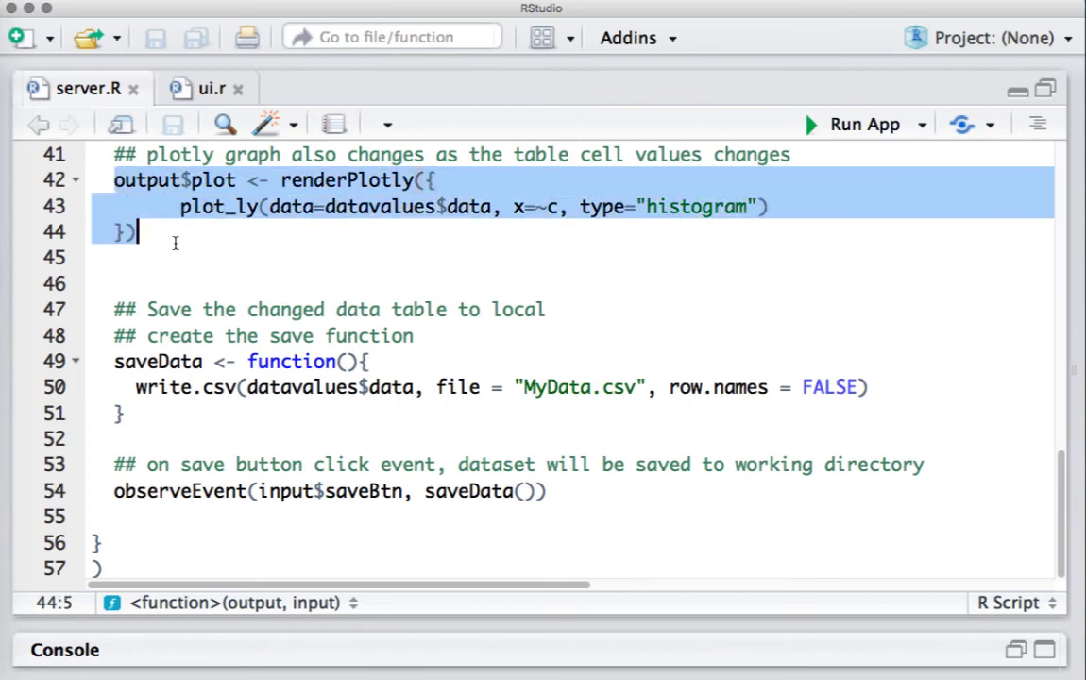
click(188, 207)
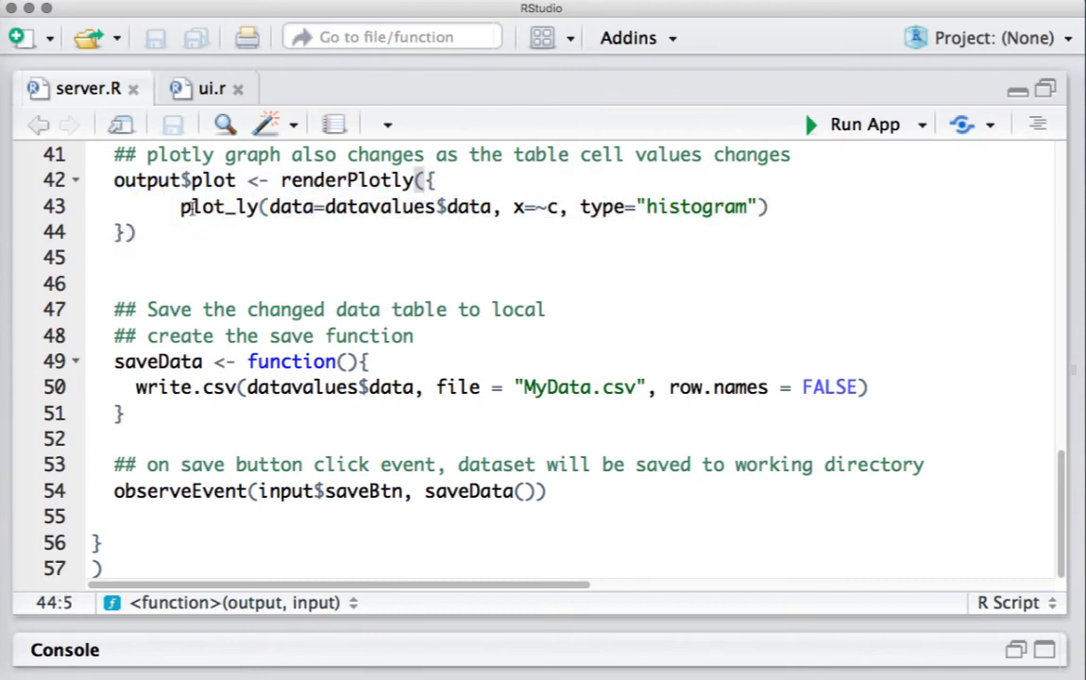
drag(188, 207, 255, 207)
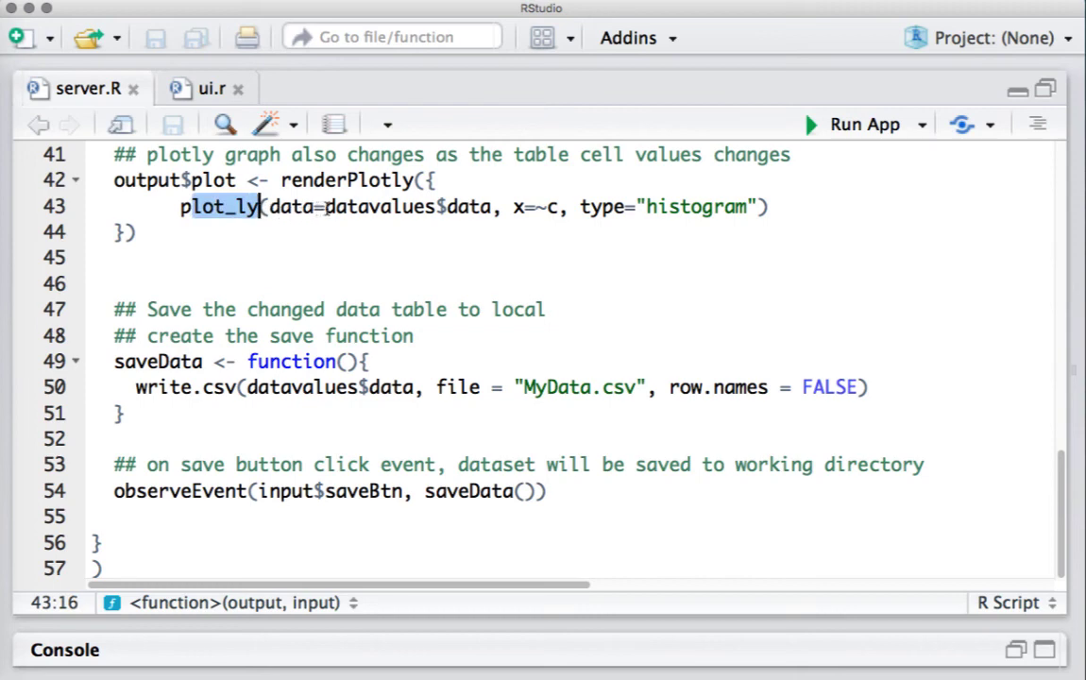
drag(326, 206, 490, 208)
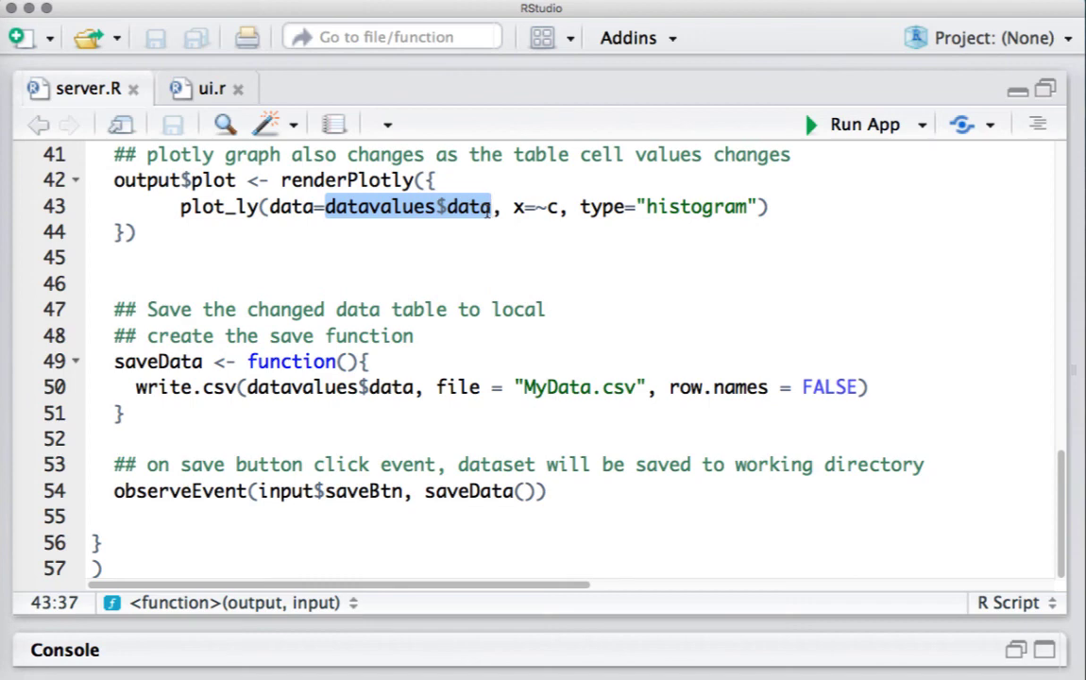
Mark datavalues$data again and x=~c as the histogram variable.
click(377, 223)
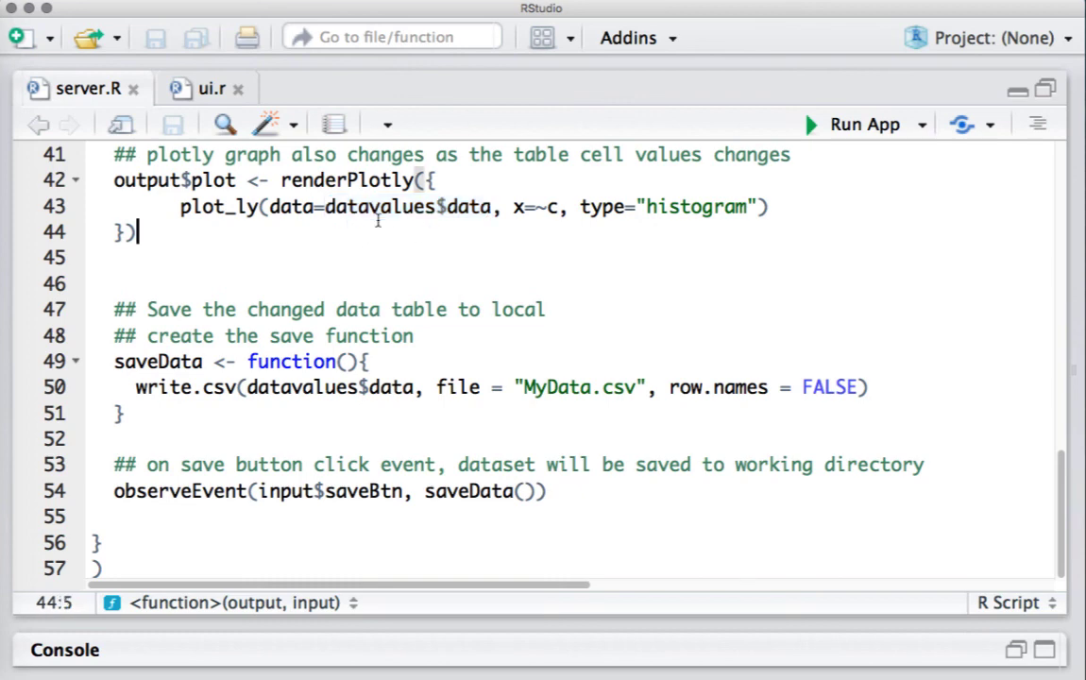
drag(336, 206, 491, 215)
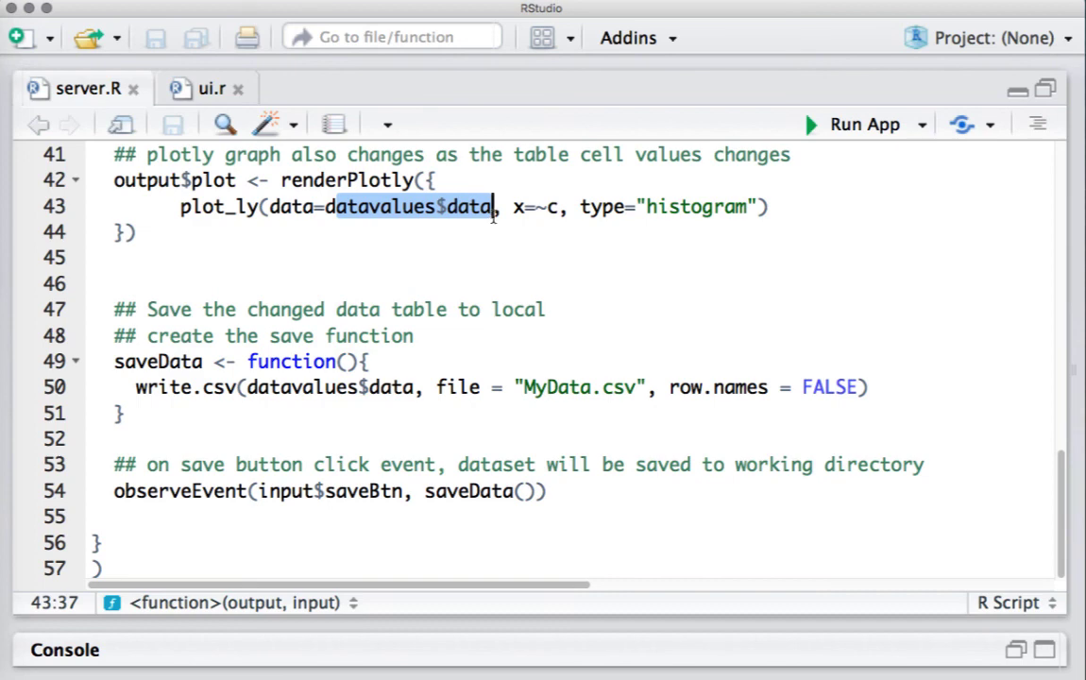
drag(513, 208, 557, 213)
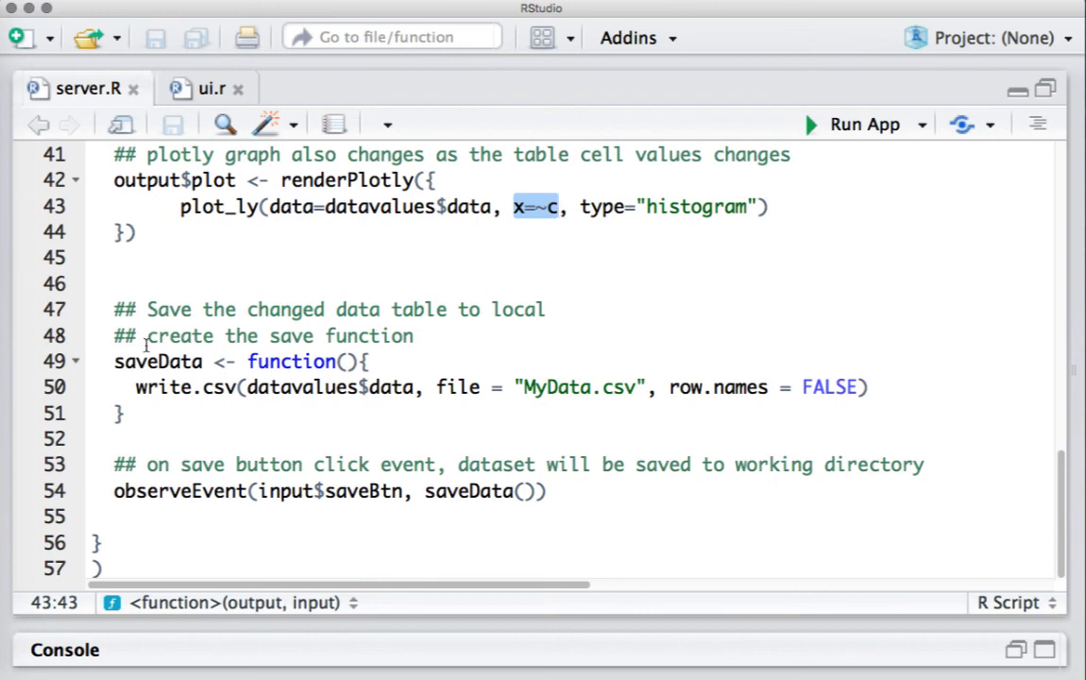
drag(146, 336, 228, 414)
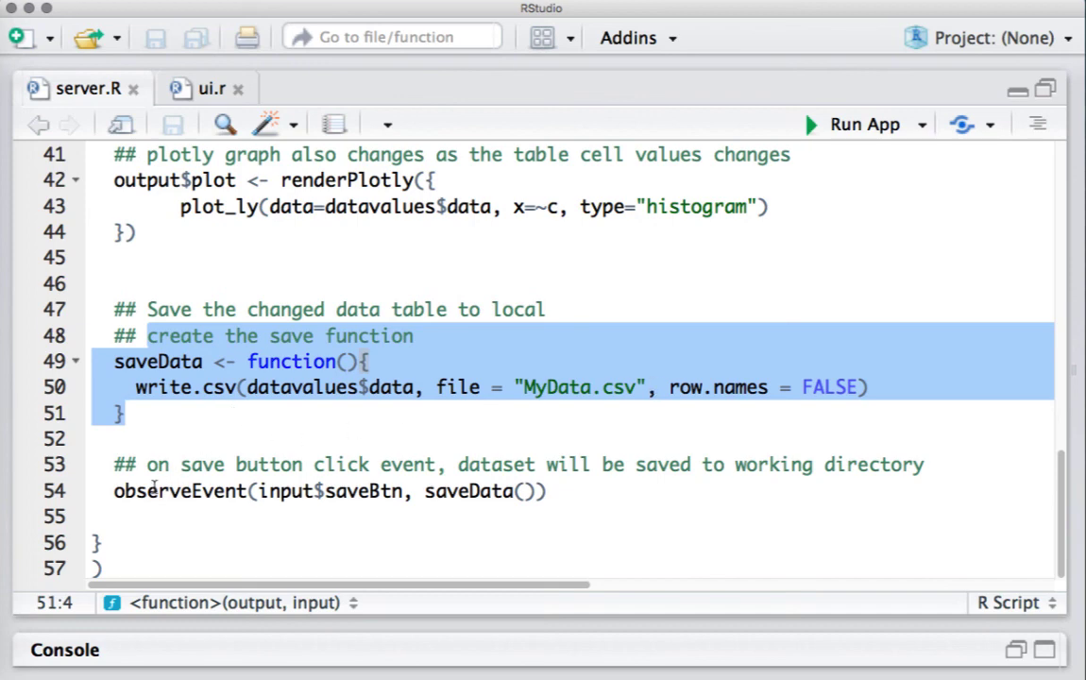
drag(125, 491, 563, 489)
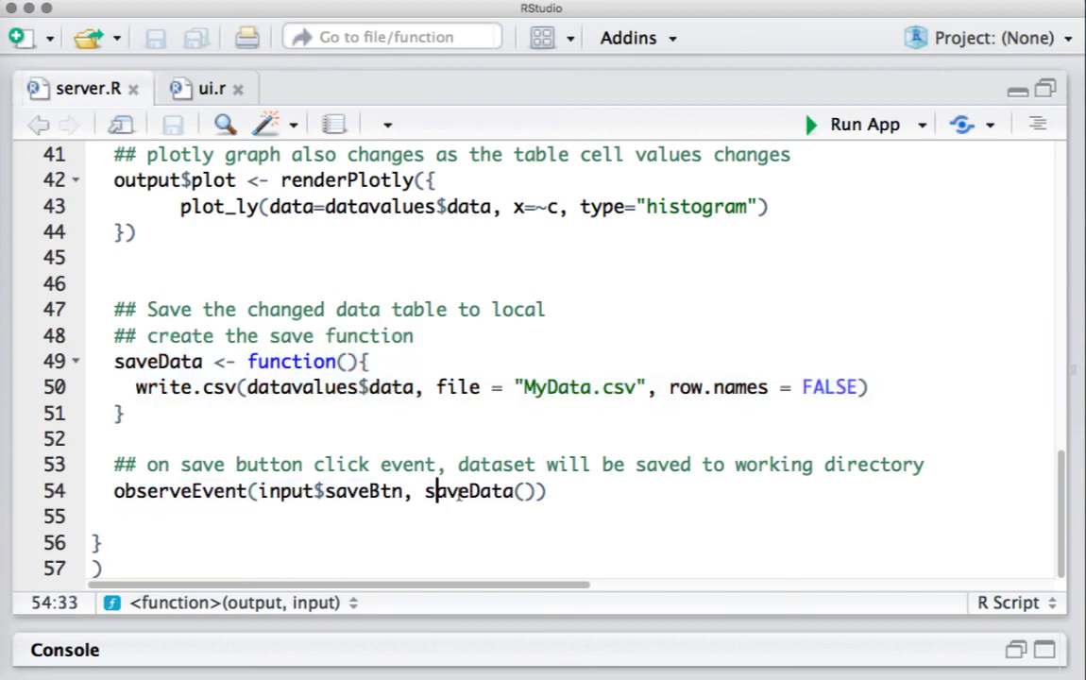